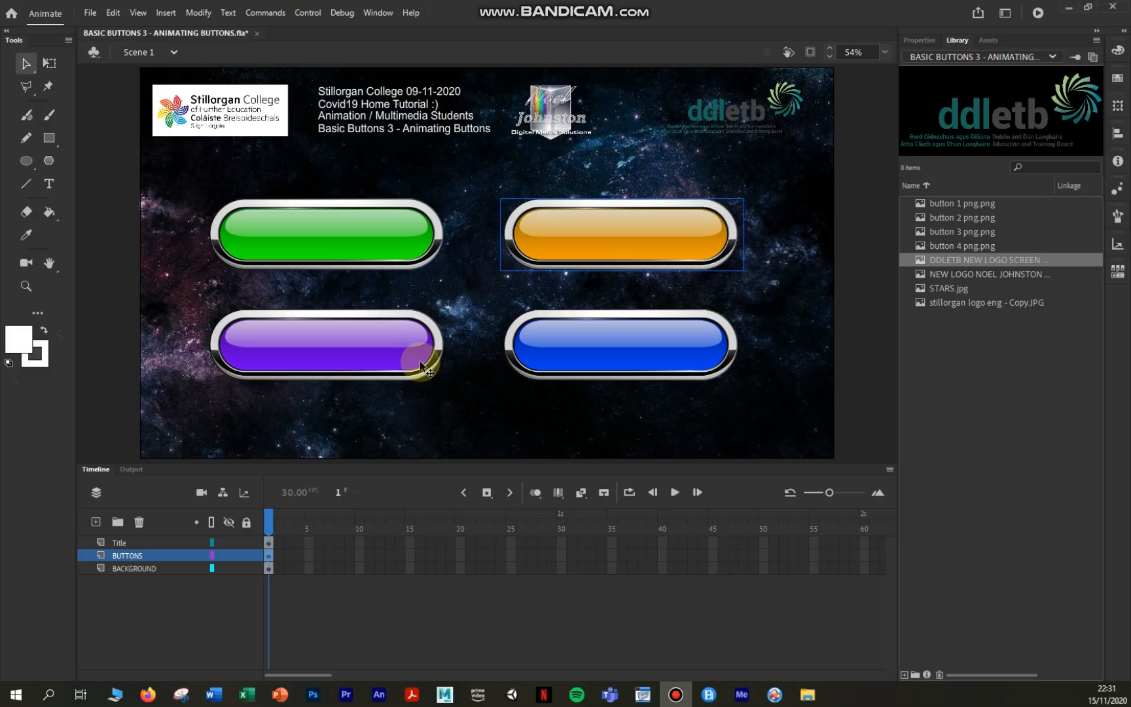
- Convert the green button image into a Button symbol named BUTTON1
left_click(382, 242)
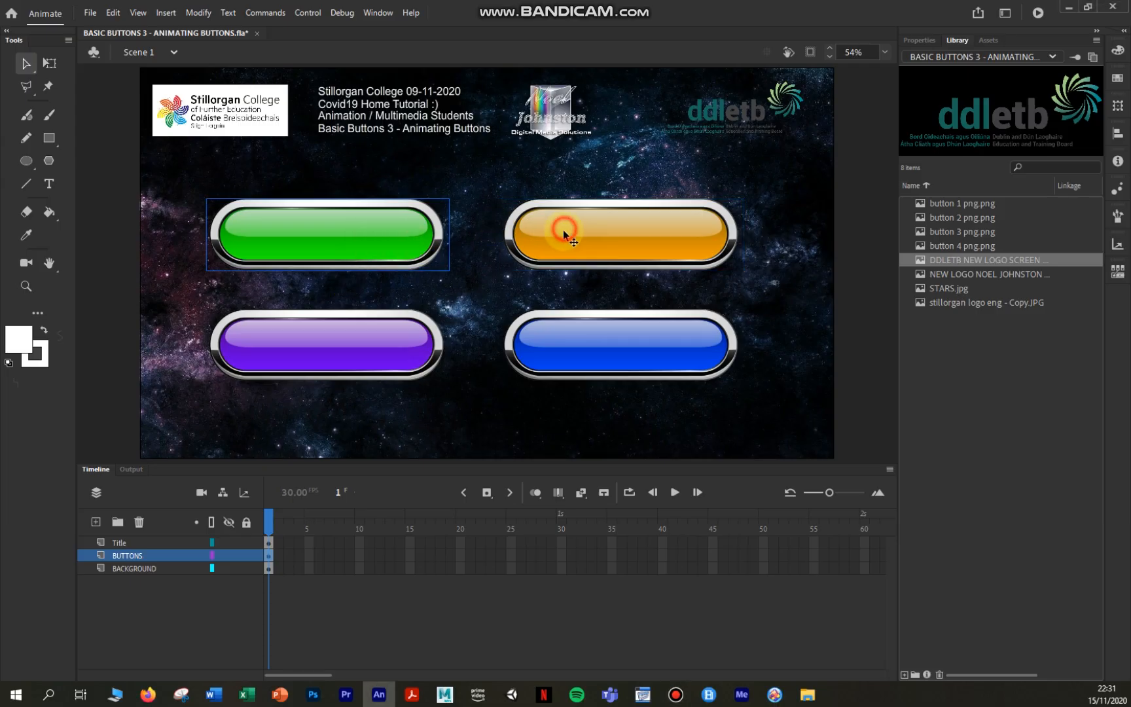
left_click(590, 354)
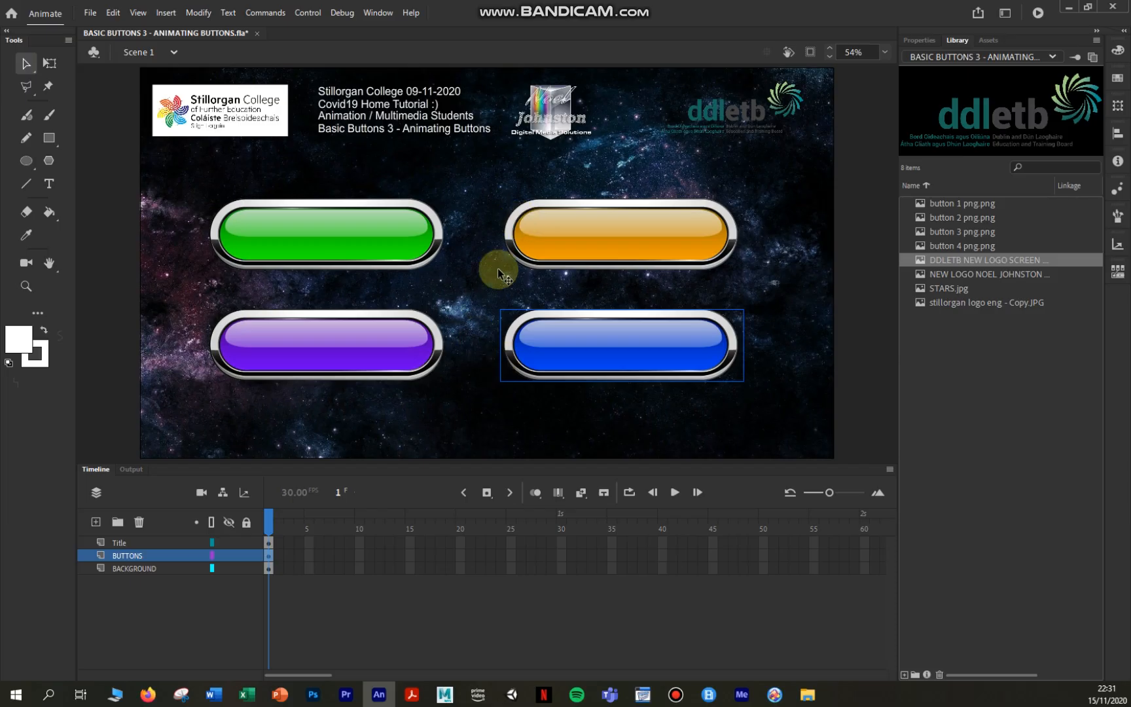
left_click(407, 224)
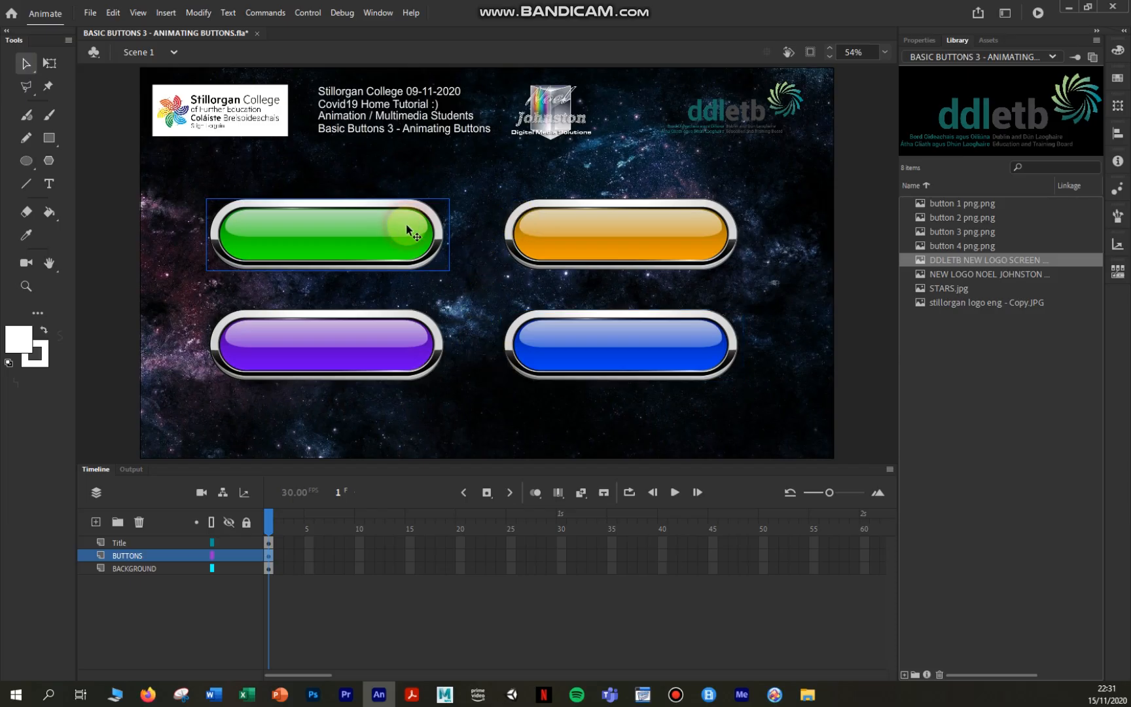
right_click(407, 224)
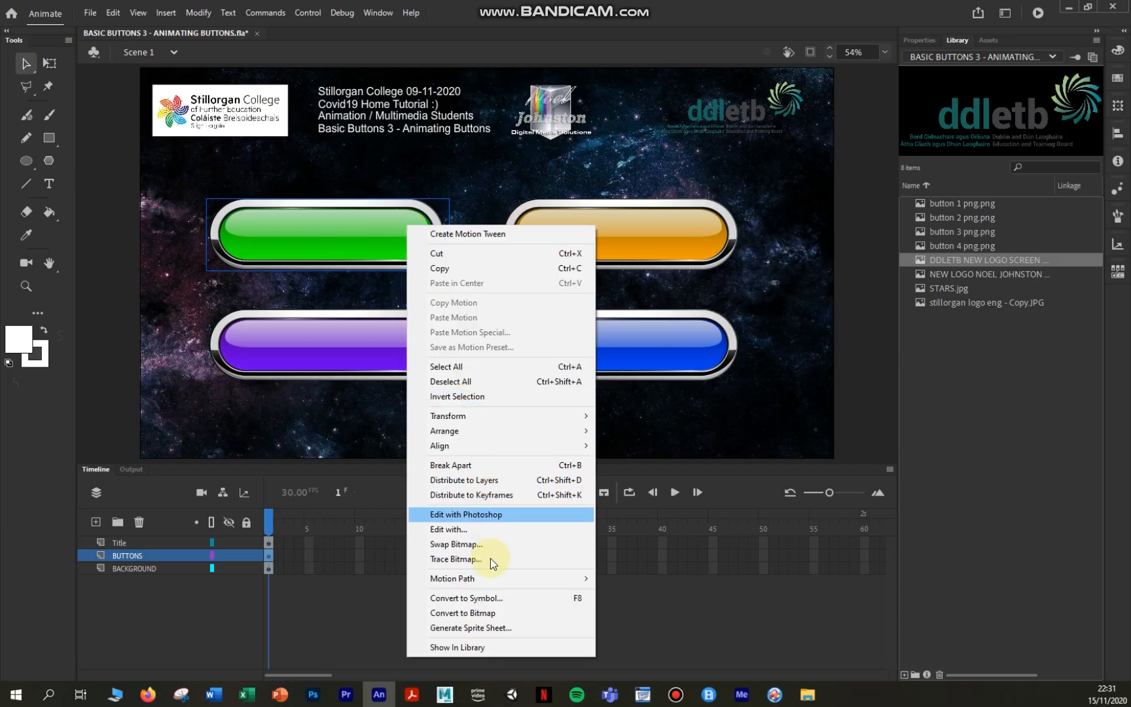
left_click(497, 598)
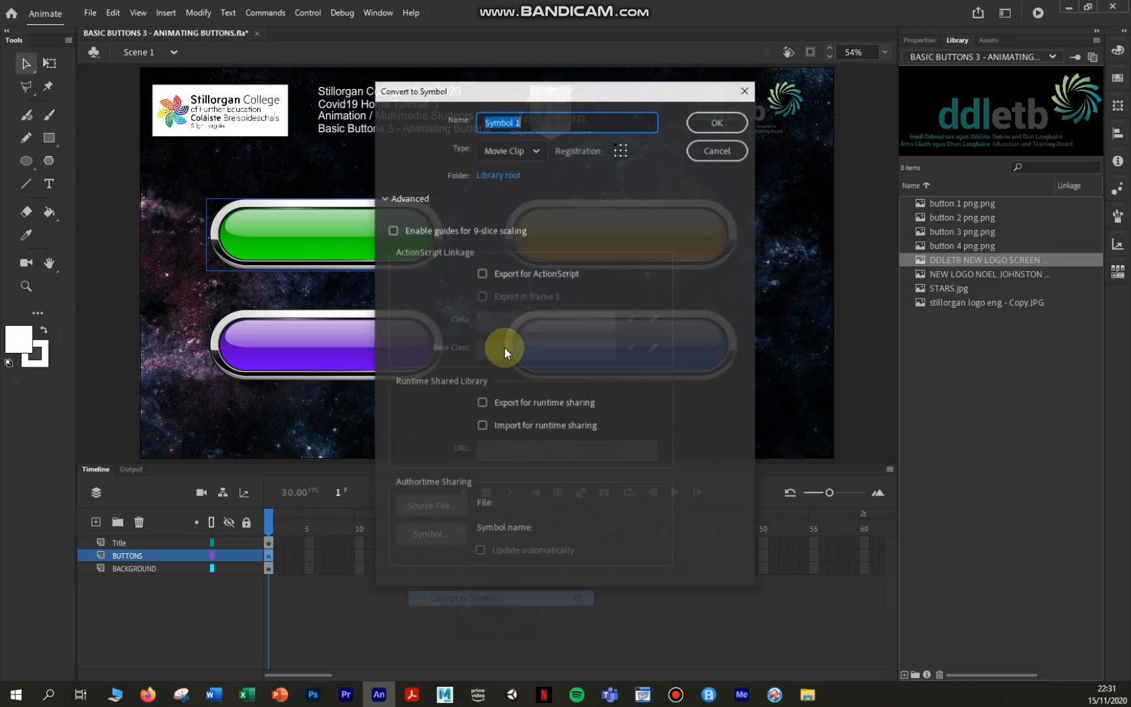
left_click(537, 148)
left_click(519, 198)
left_click(531, 121)
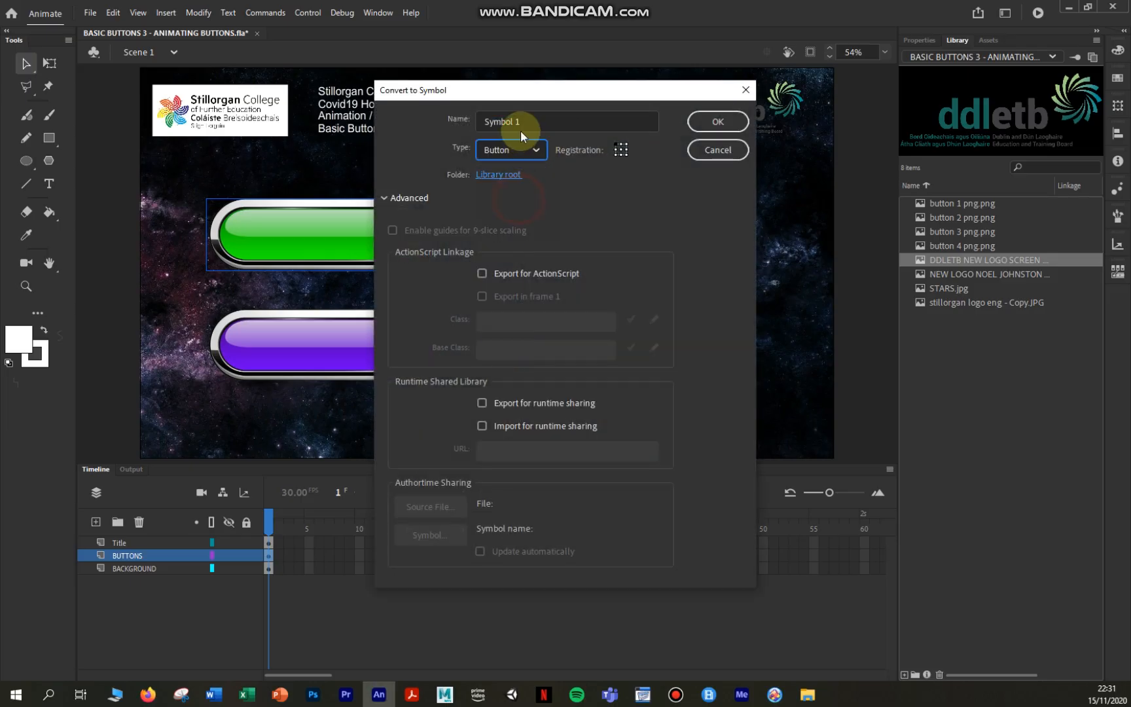
left_click_drag(531, 122, 435, 123)
type("BUTTON")
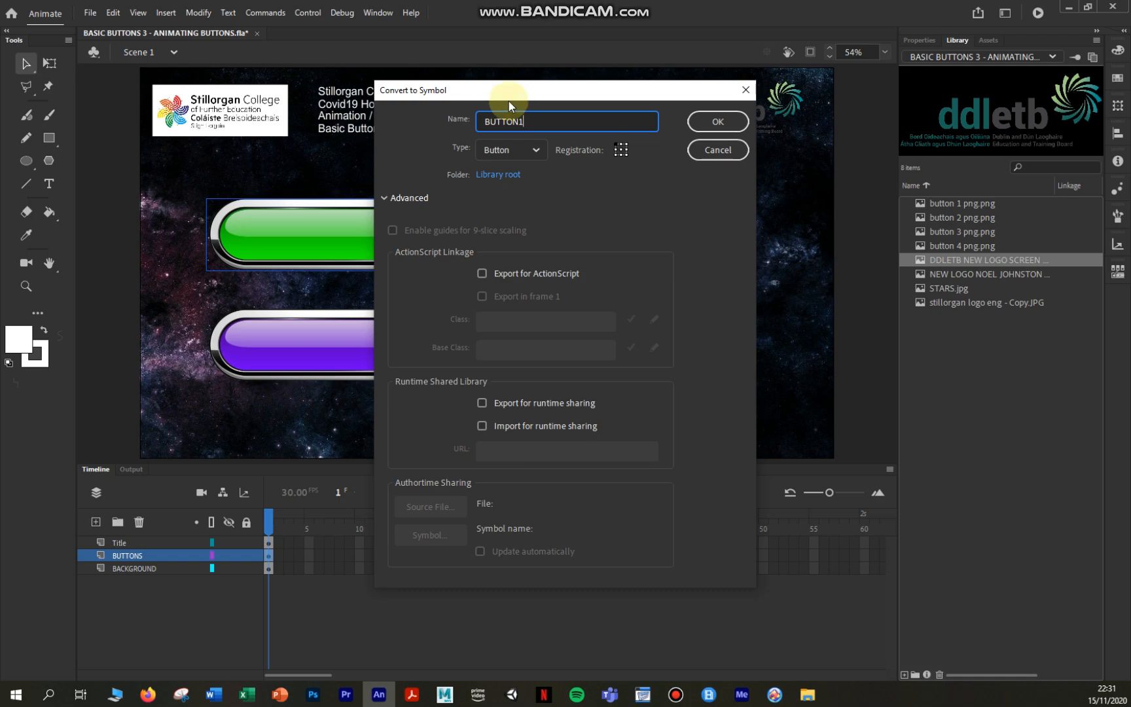
type("1")
left_click(726, 121)
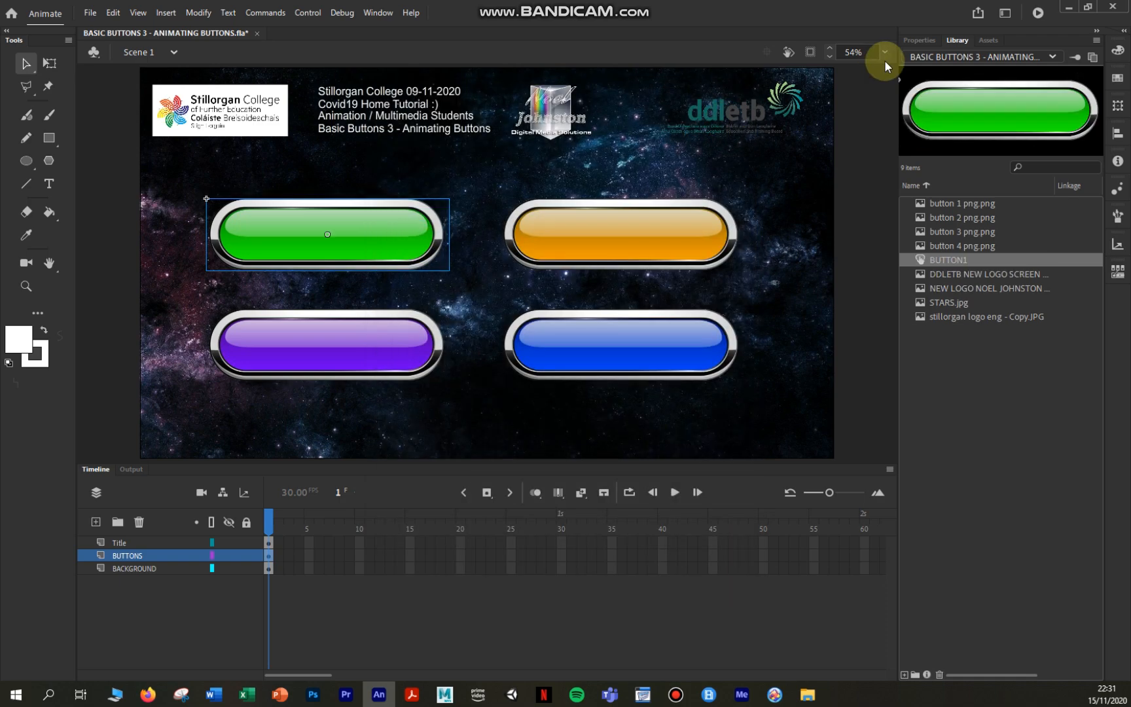
- Open BUTTON1 for editing and insert a keyframe in its Over state
left_click(919, 40)
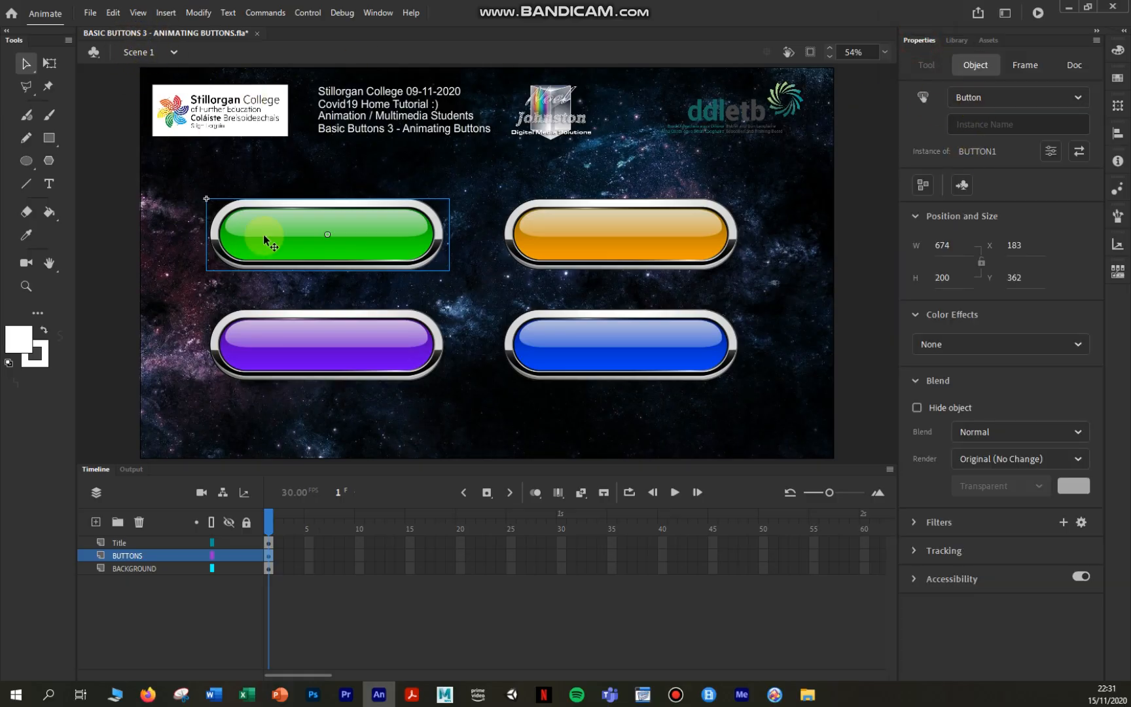
double_click(381, 241)
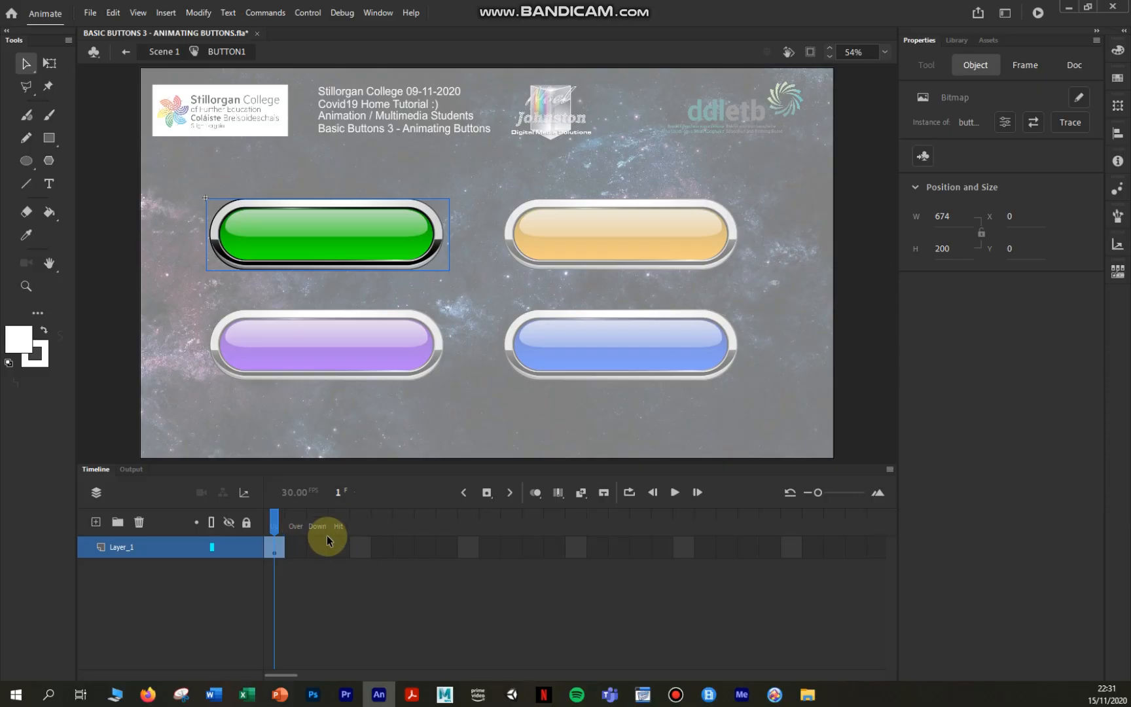
left_click(296, 548)
right_click(296, 547)
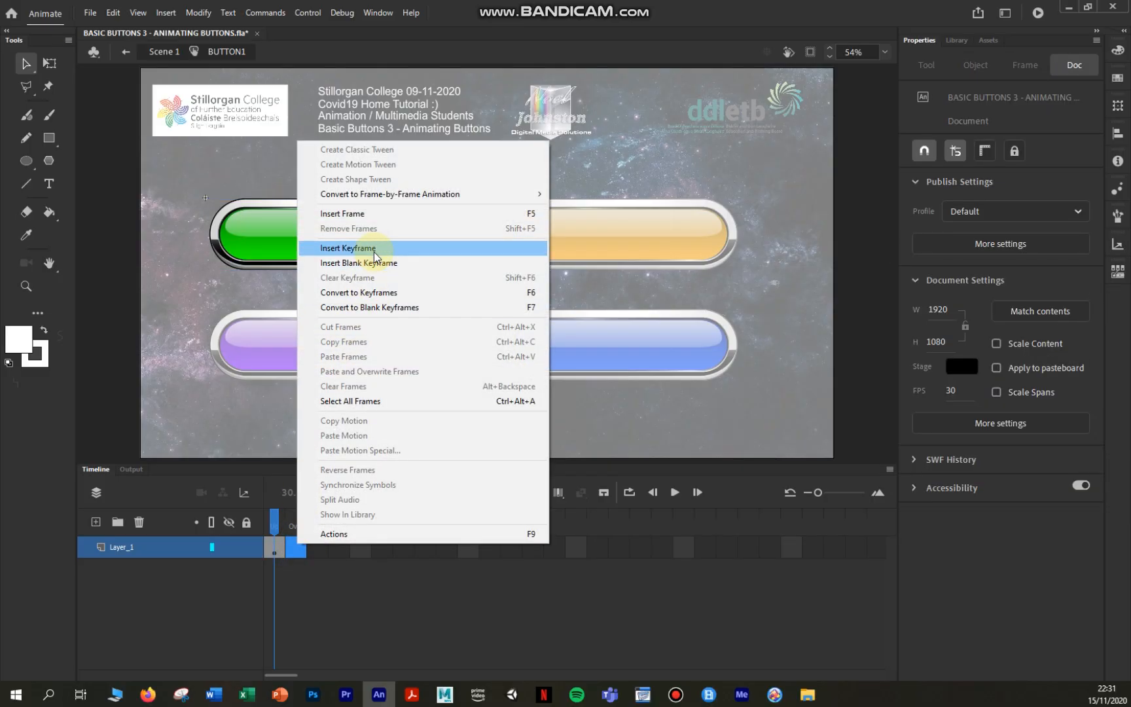
left_click(347, 247)
left_click(277, 547)
left_click(295, 548)
left_click(277, 549)
left_click(296, 549)
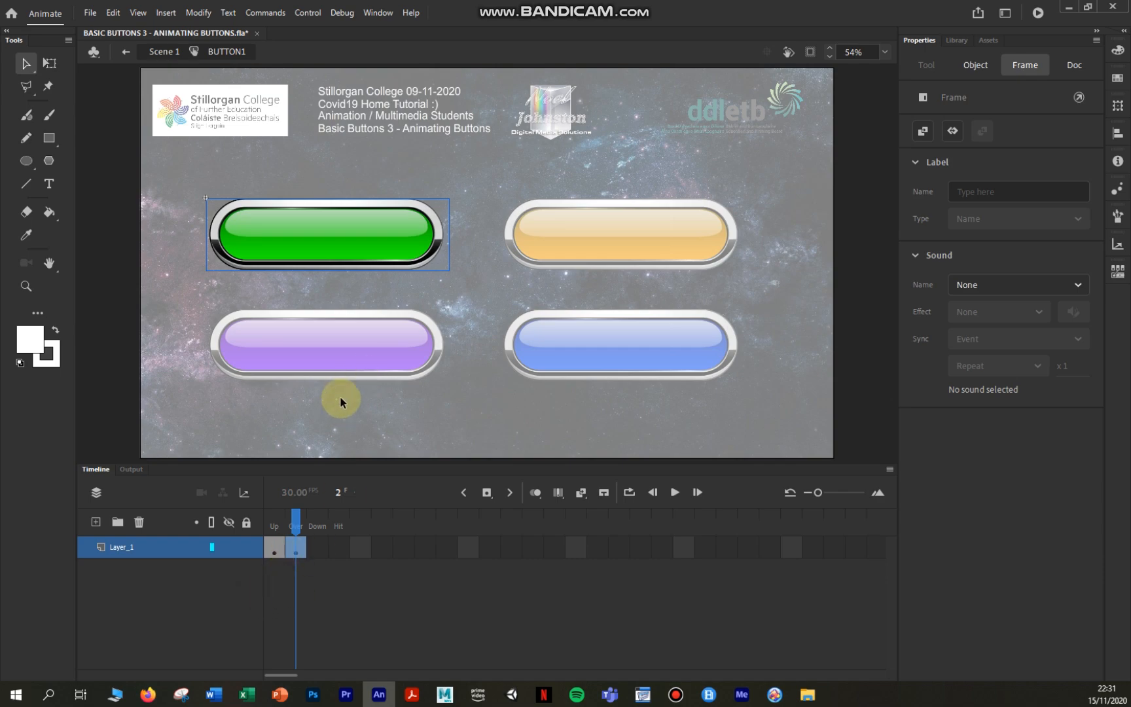
- Convert the green button in the Over state into a Movie Clip symbol named STRETCH
right_click(378, 227)
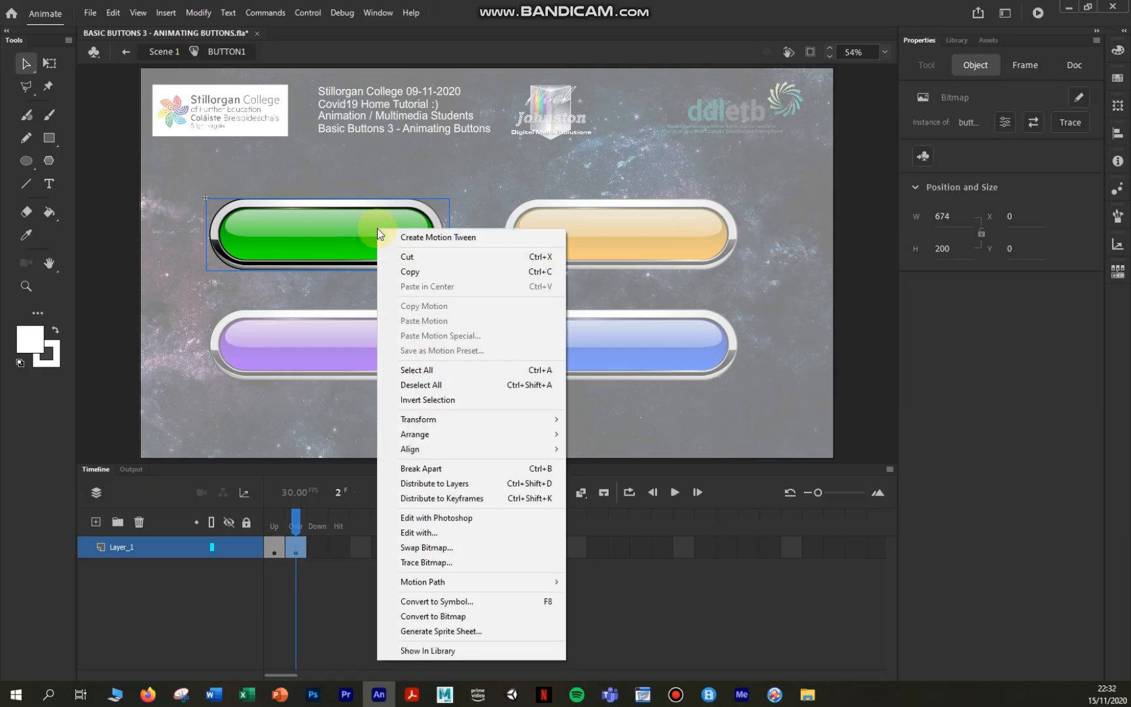
left_click(463, 602)
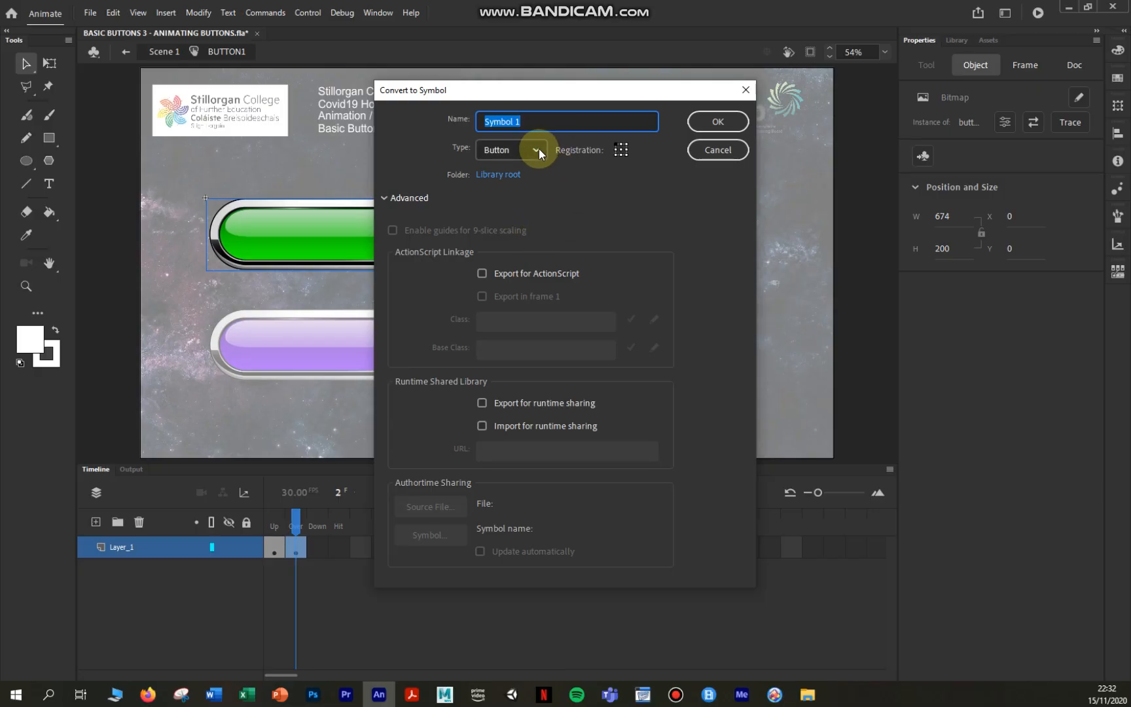
left_click(538, 150)
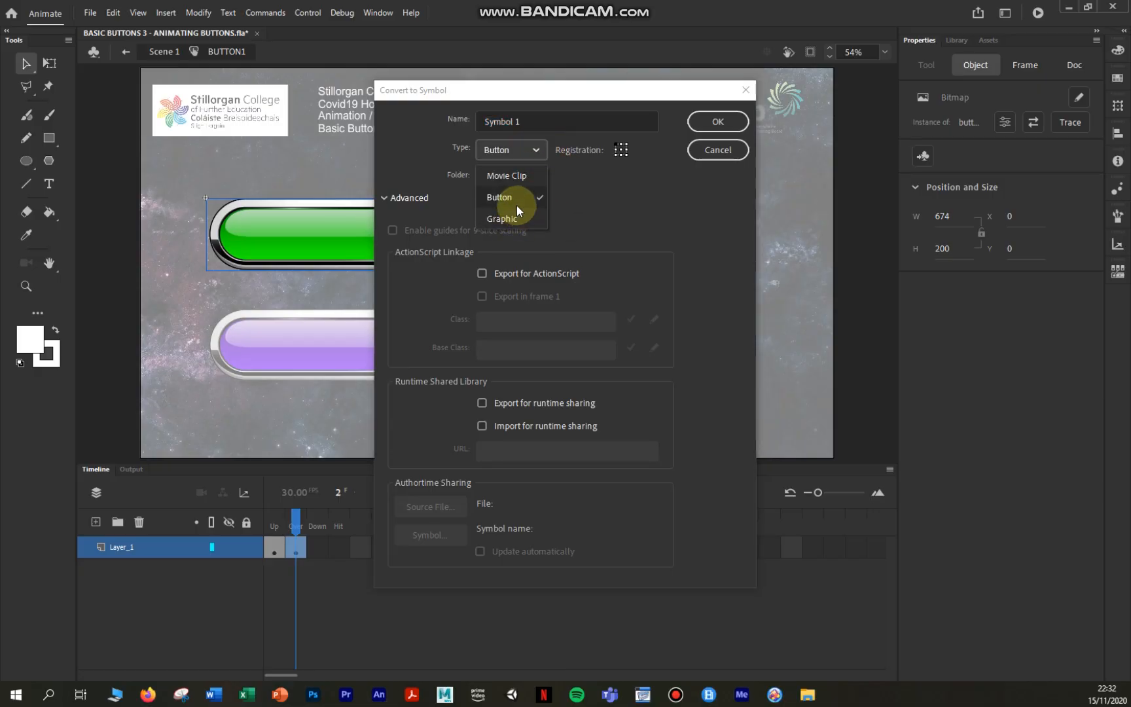
left_click(517, 177)
left_click(538, 119)
type("STRETCH")
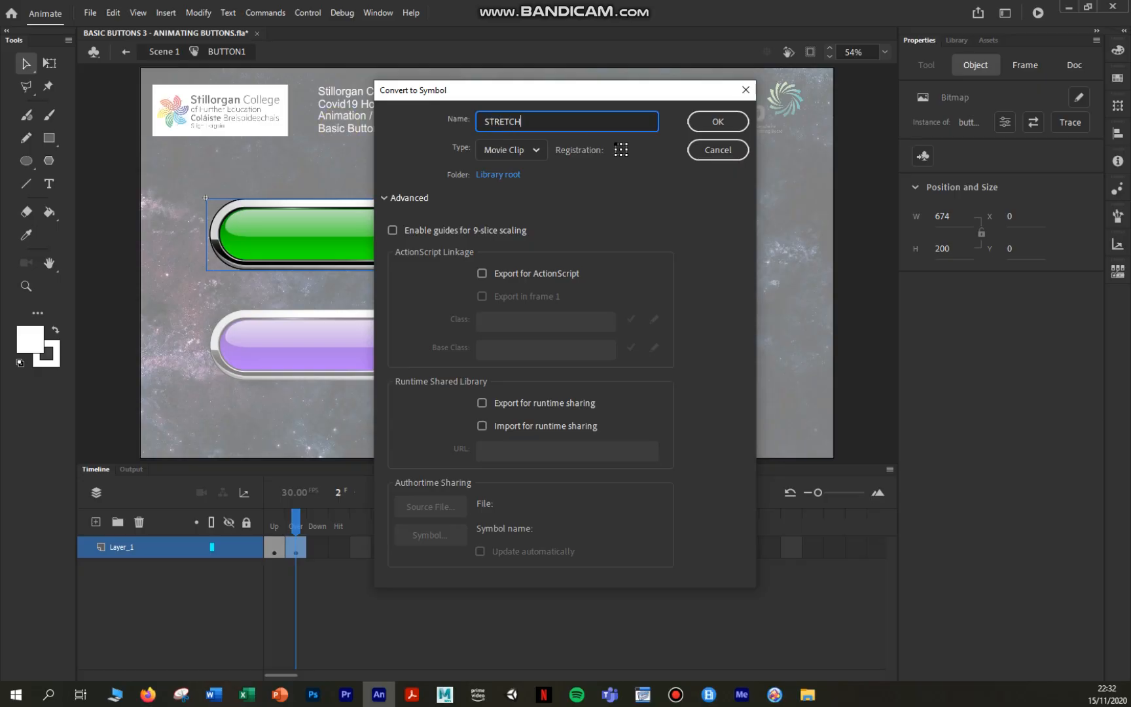
left_click(720, 121)
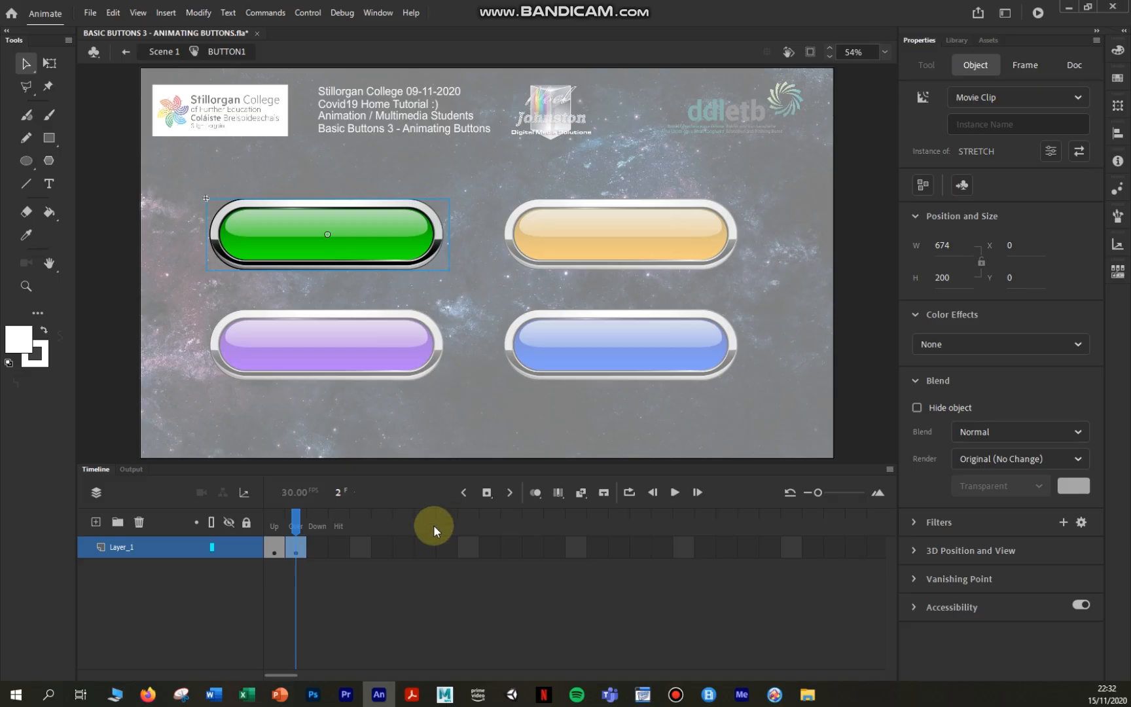
- Open the STRETCH movie clip inside the Over state and extend its layer with frames up to frame 5
left_click(395, 601)
left_click(301, 545)
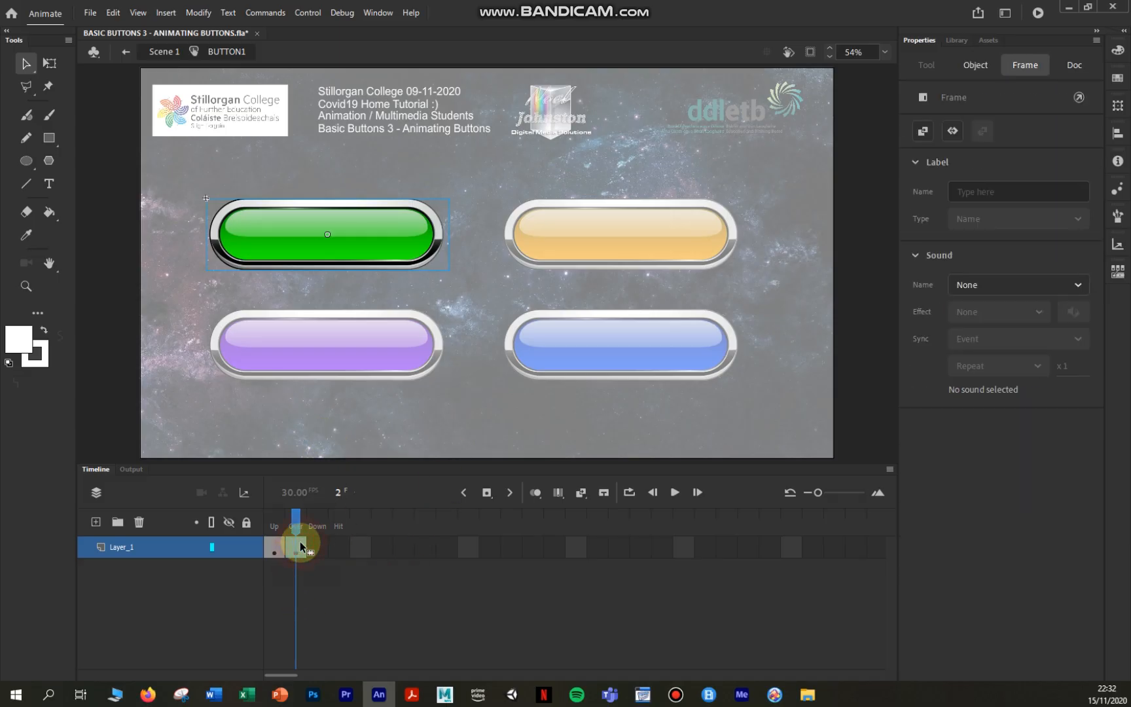
left_click(404, 241)
double_click(393, 229)
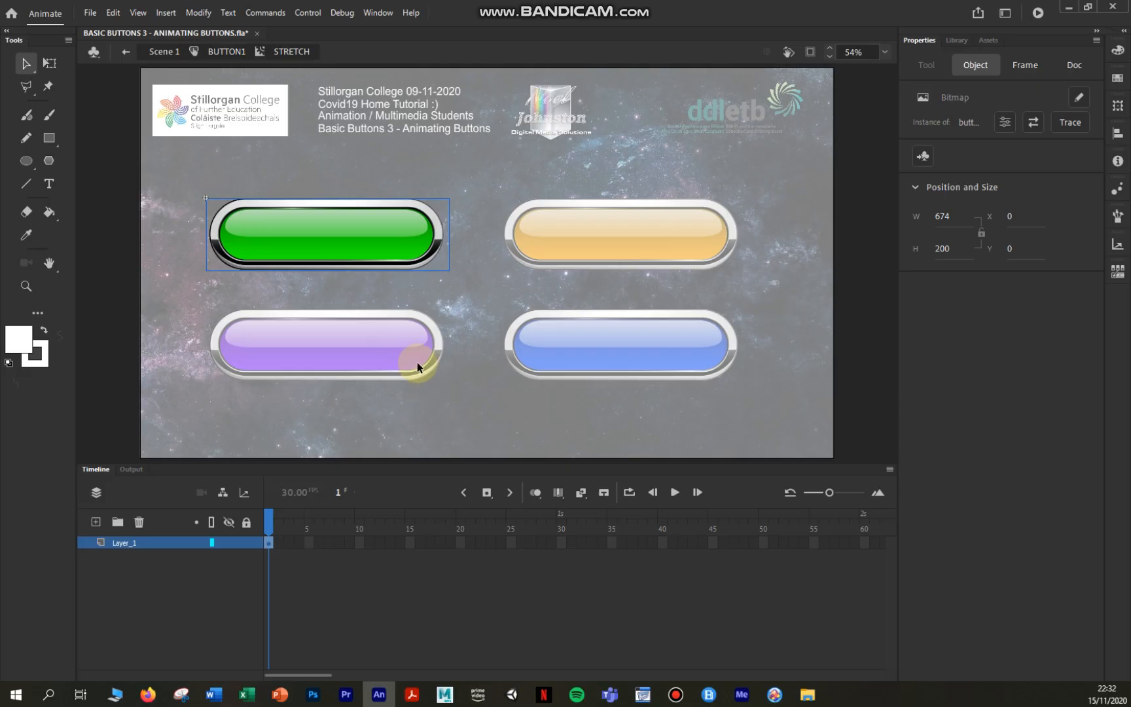
left_click(308, 543)
right_click(308, 543)
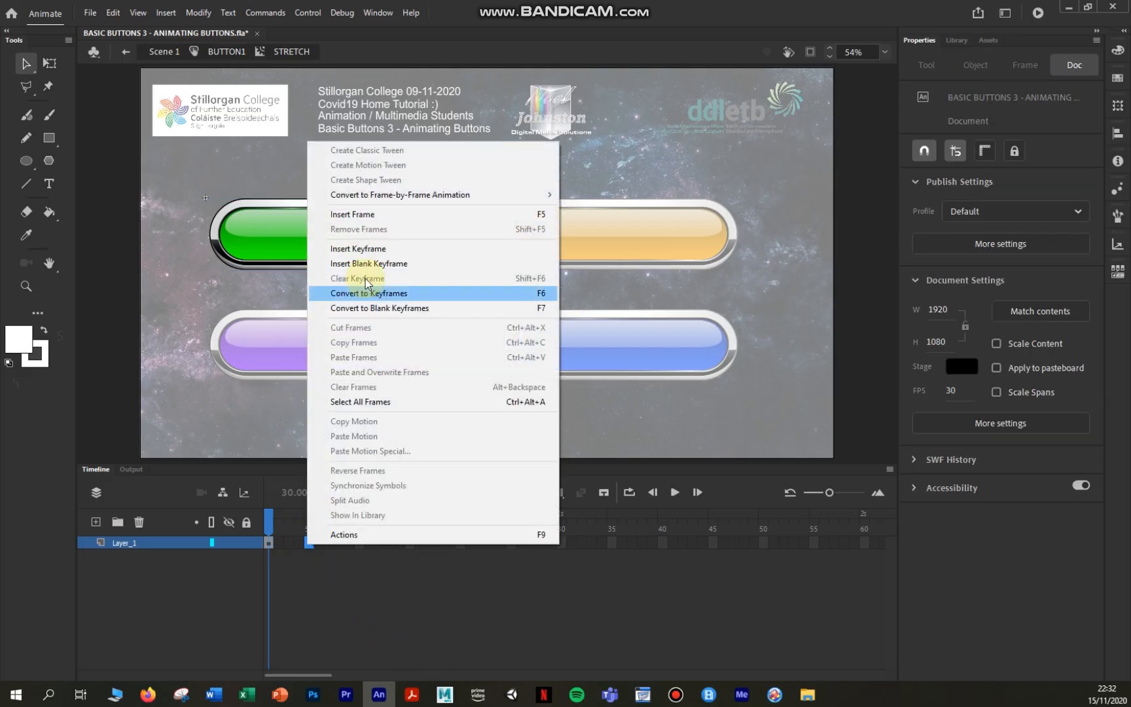
left_click(377, 215)
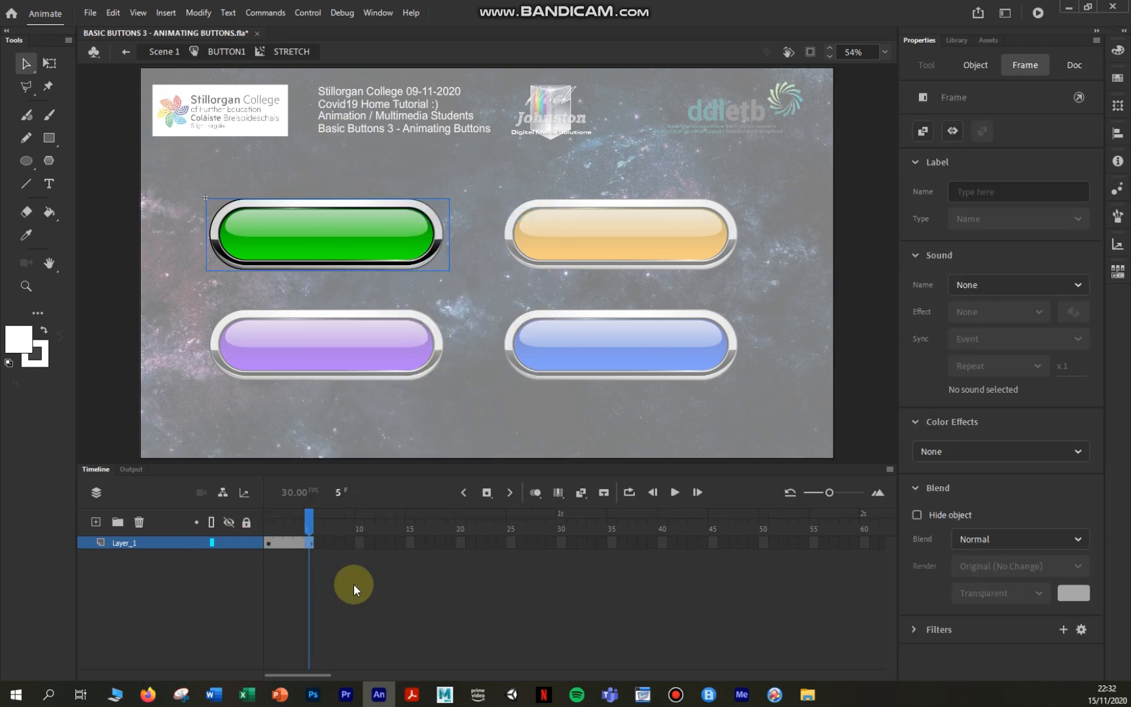
- Create a motion tween on the STRETCH layer, accepting conversion of the button image to a symbol
right_click(308, 543)
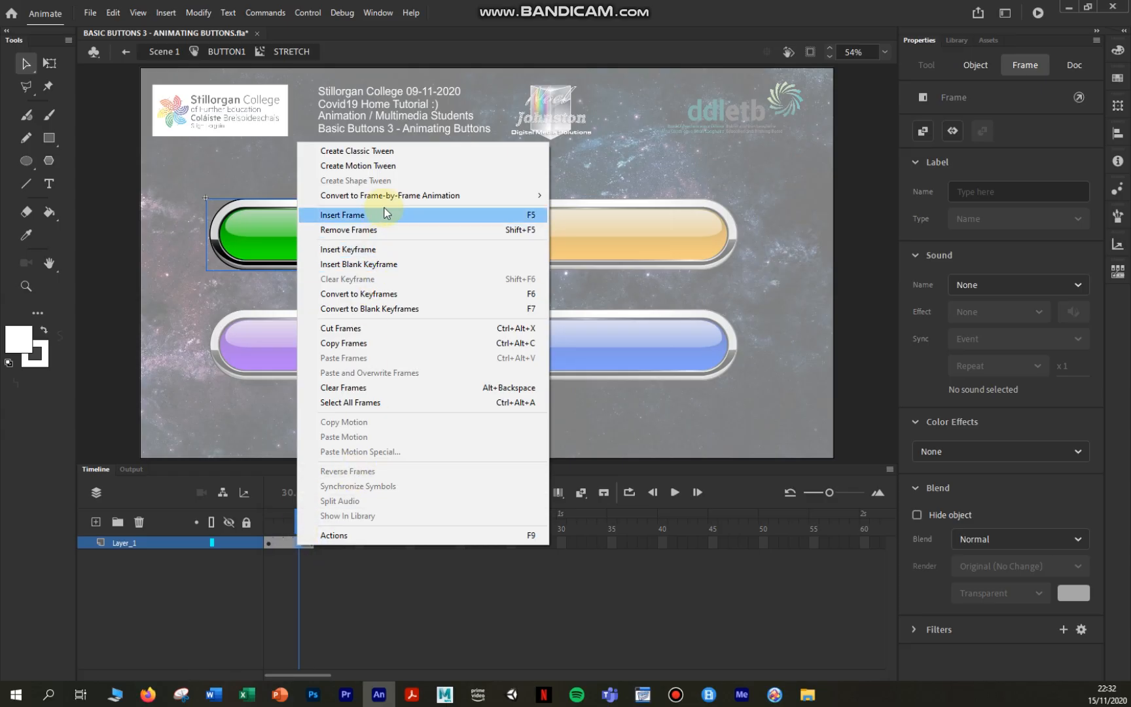
left_click(386, 166)
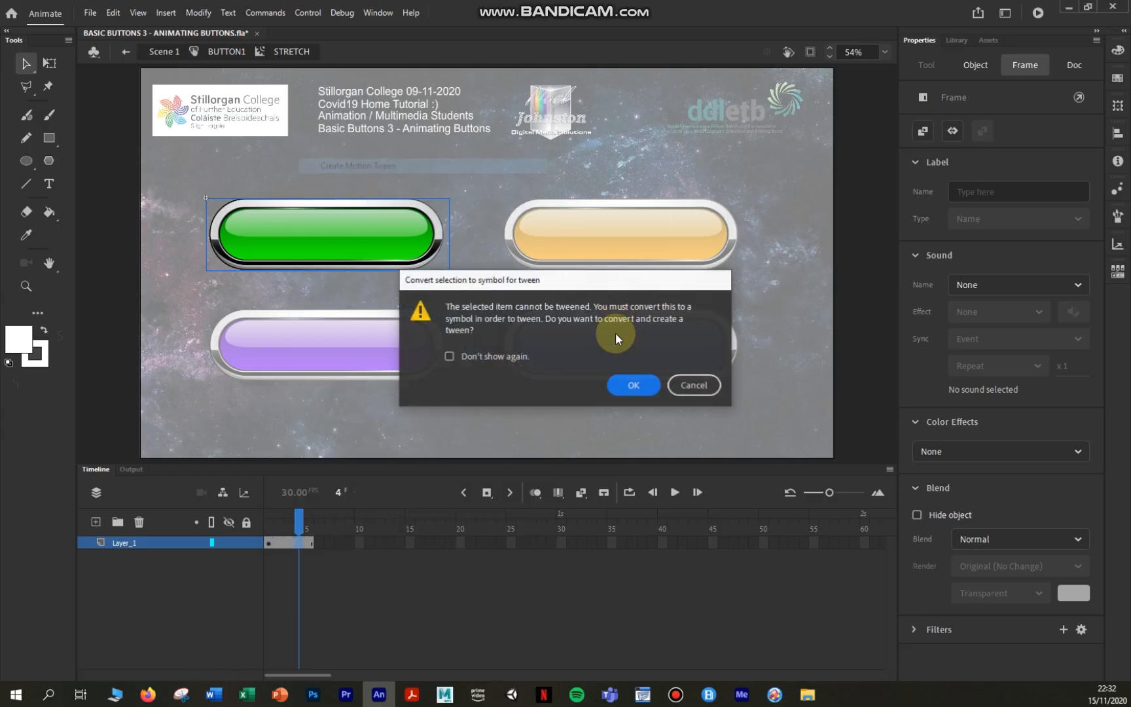
left_click(641, 386)
left_click(337, 565)
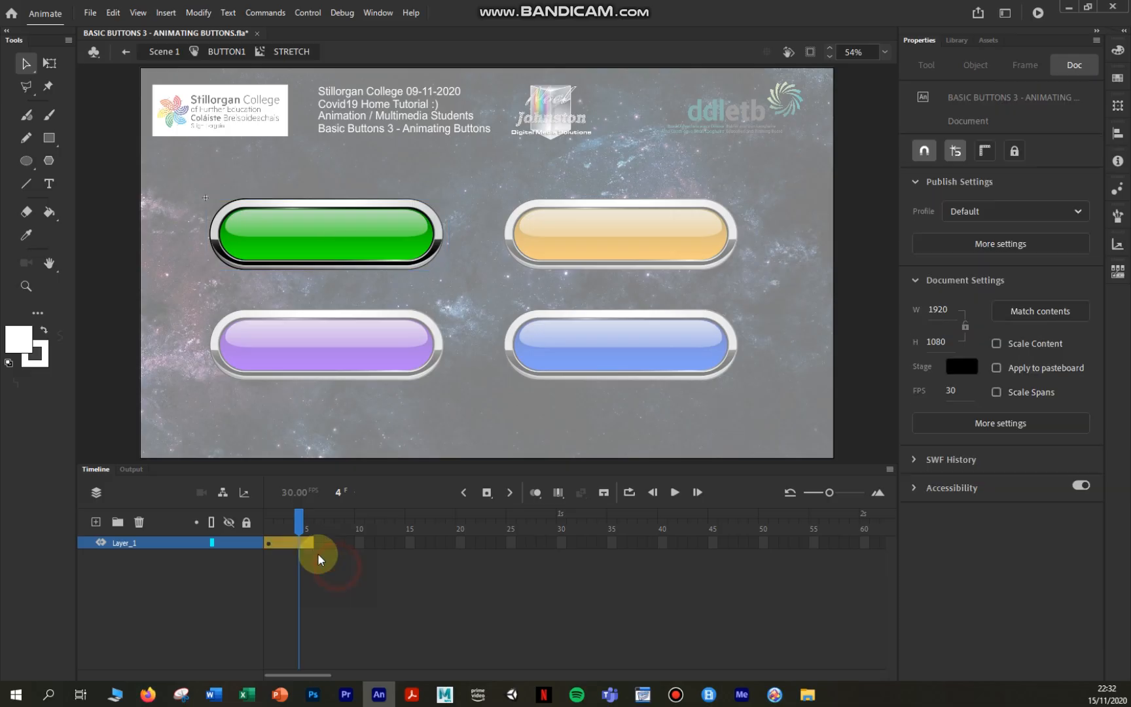
- At frame 5, stretch the green button horizontally about its centre to about 734 px wide with Free Transform
left_click(310, 542)
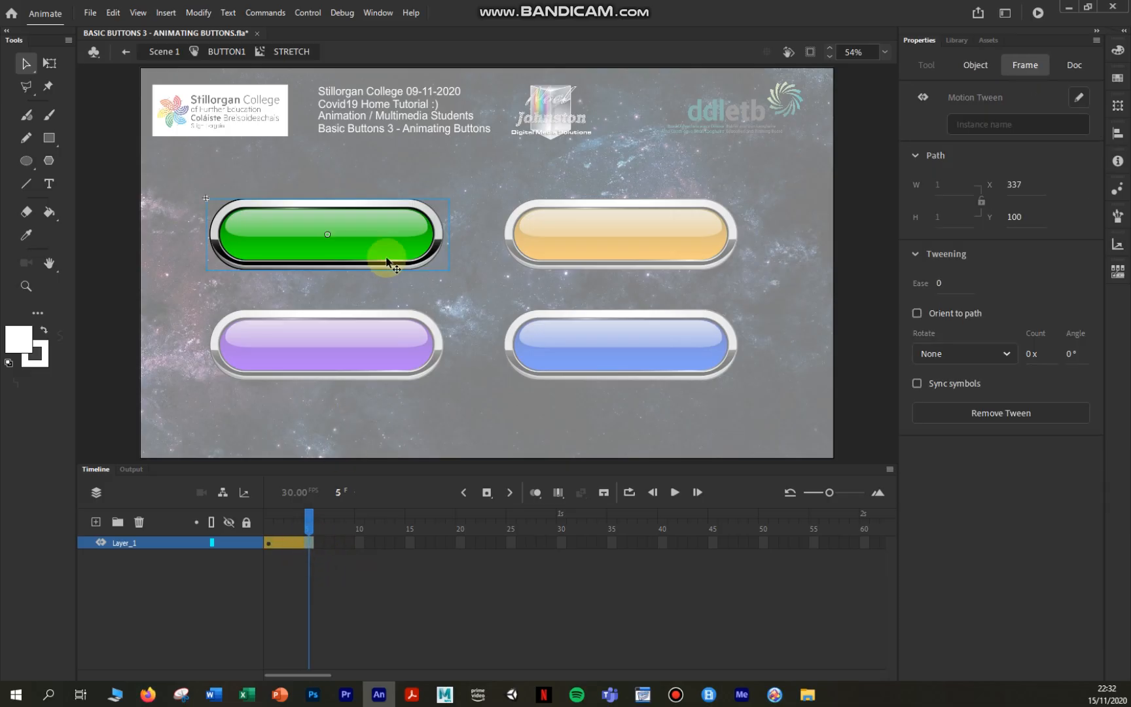
left_click(198, 13)
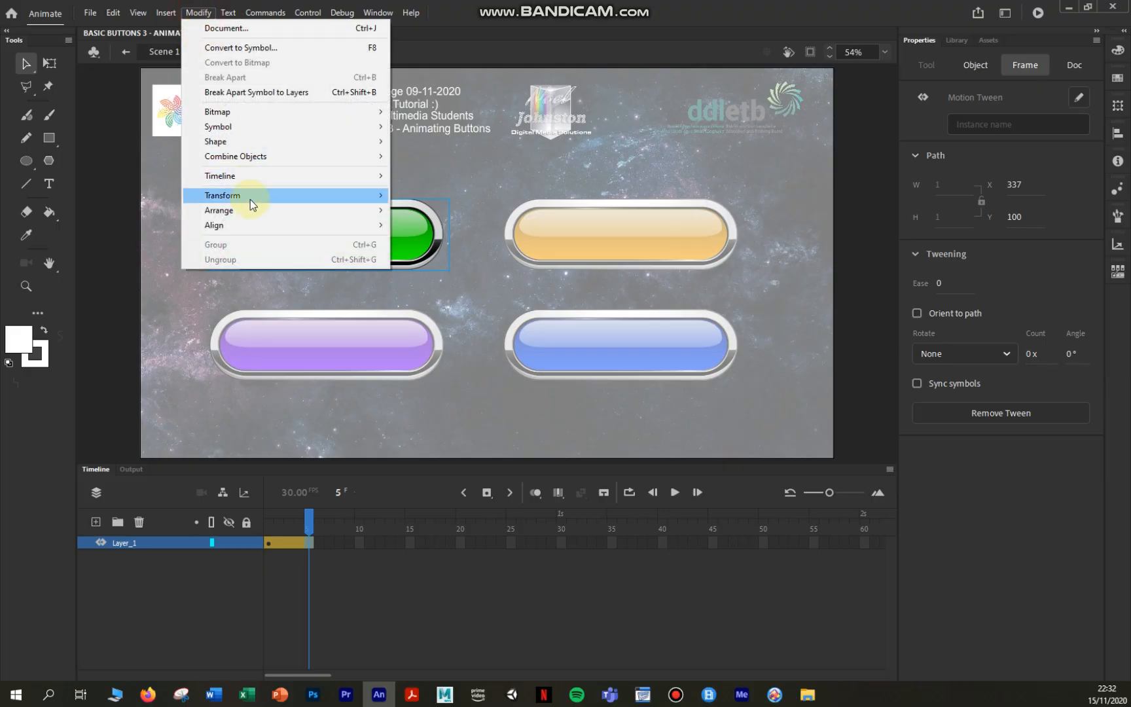
mouse_move(299, 194)
left_click(456, 240)
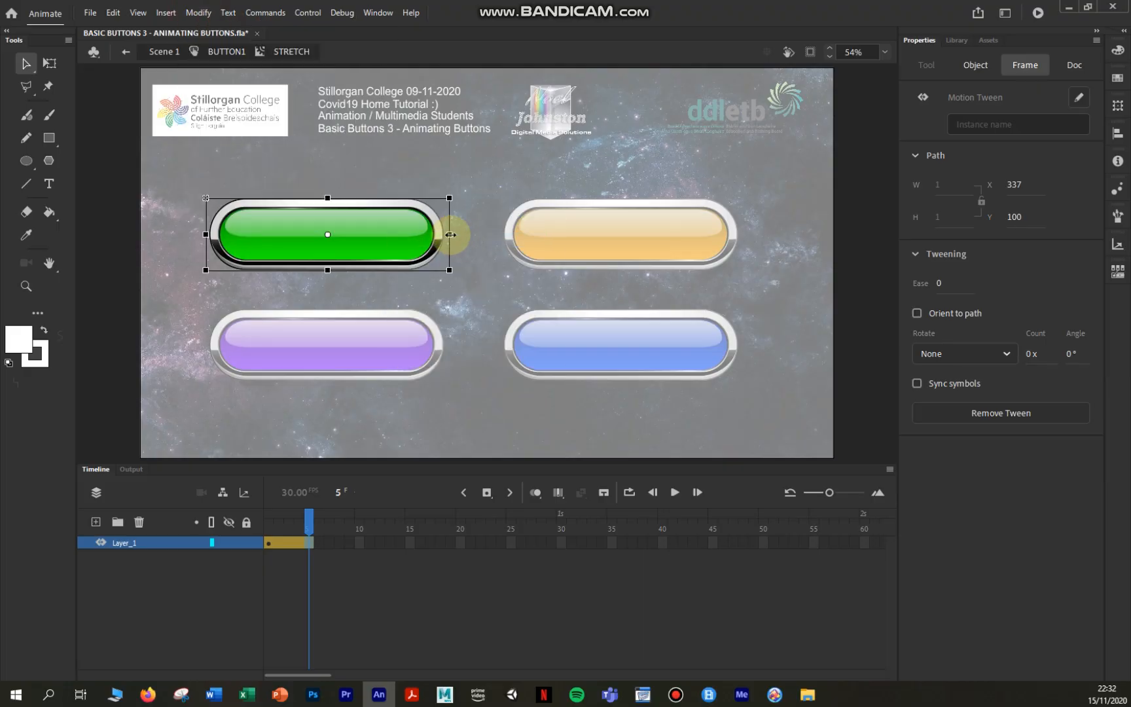
left_click_drag(454, 239, 465, 237)
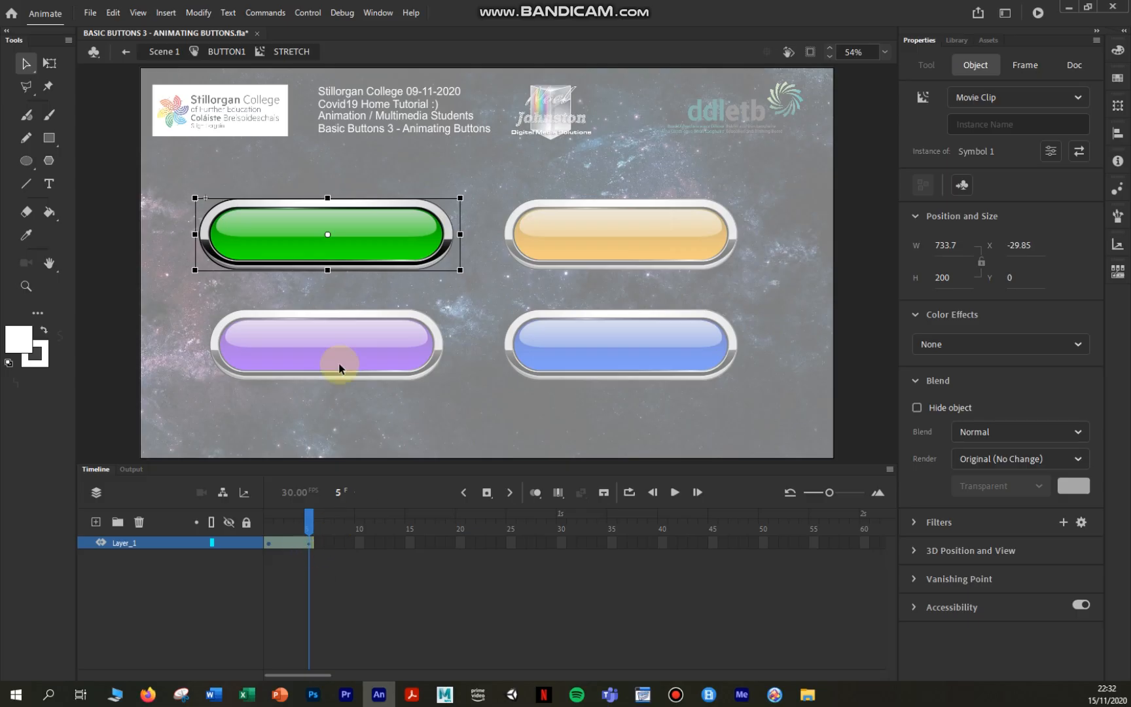
- Return to Scene 1 and test the movie to check the green button's rollover animation, closing the preview
left_click(168, 55)
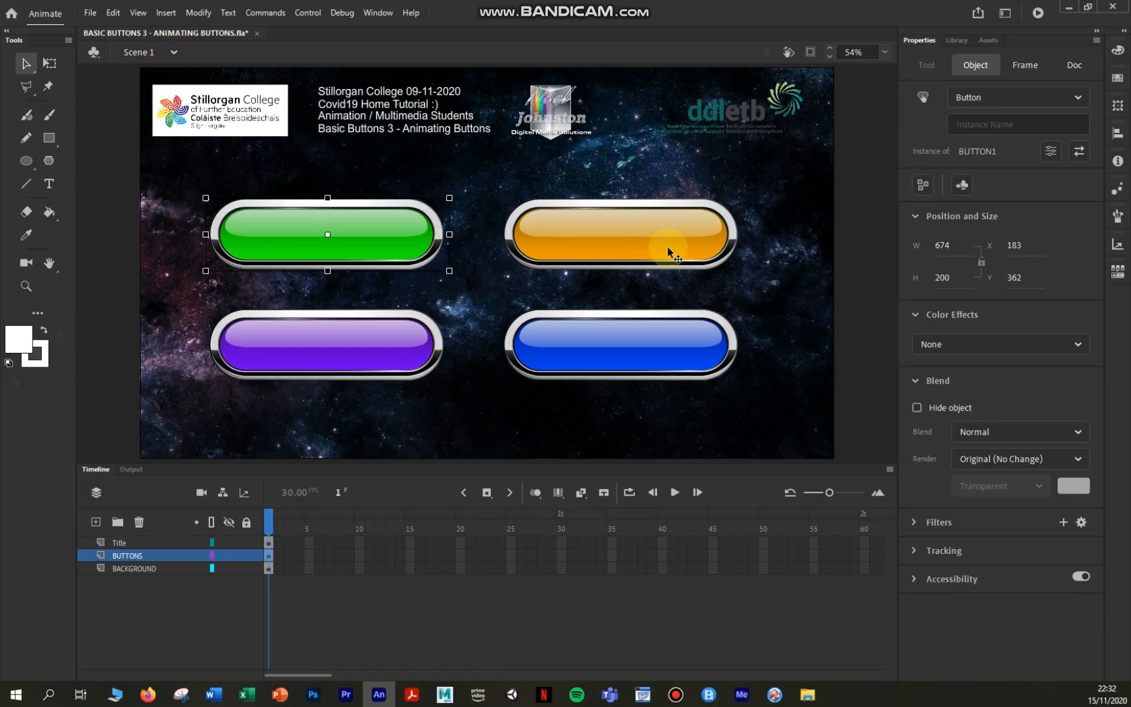
left_click(541, 265)
key("ctrl+Return")
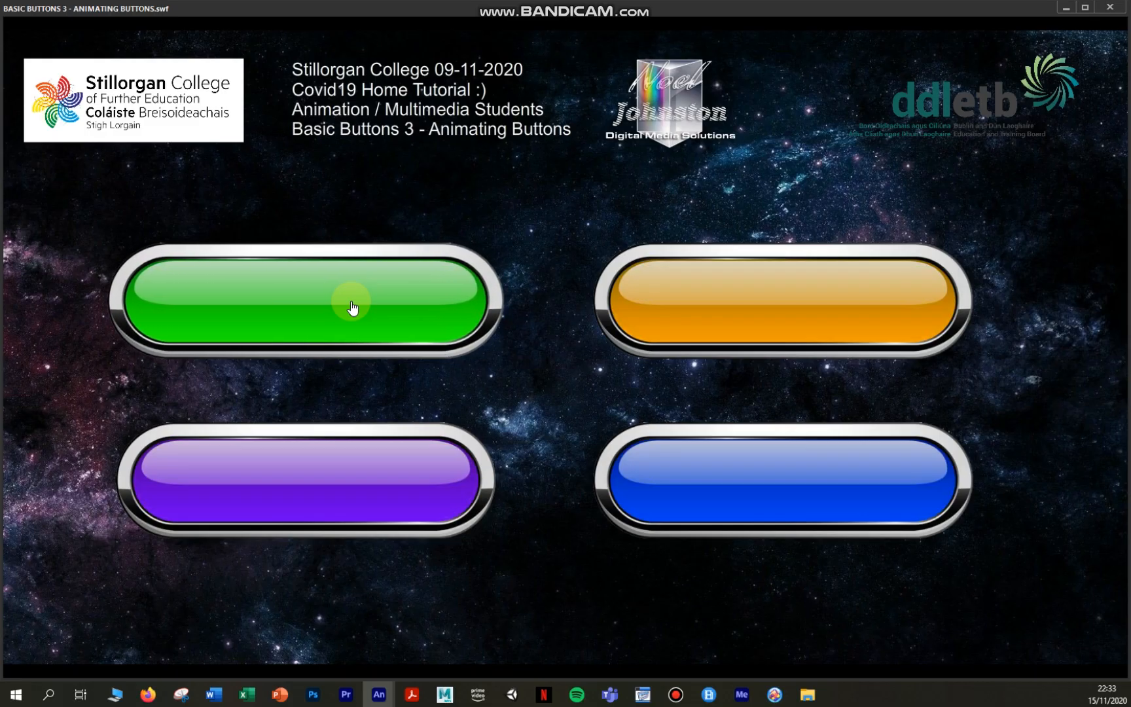
left_click(1112, 8)
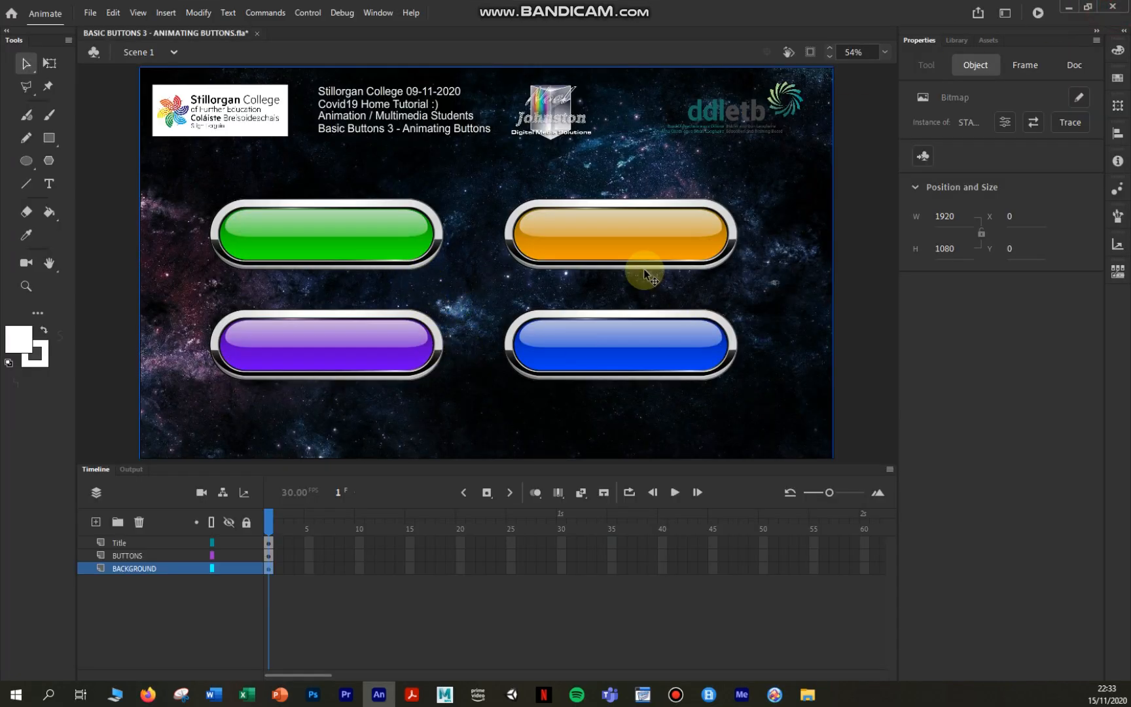
- Convert the orange button image to a Button symbol named BUTTON2
left_click(641, 233)
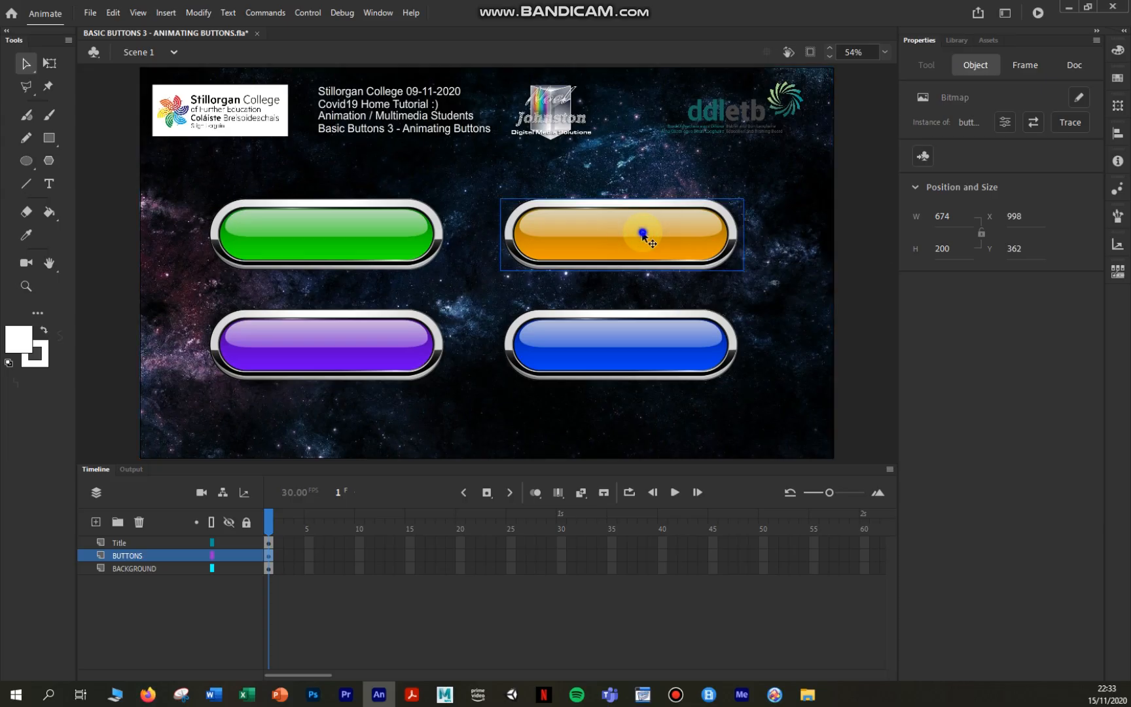
right_click(642, 235)
left_click(723, 603)
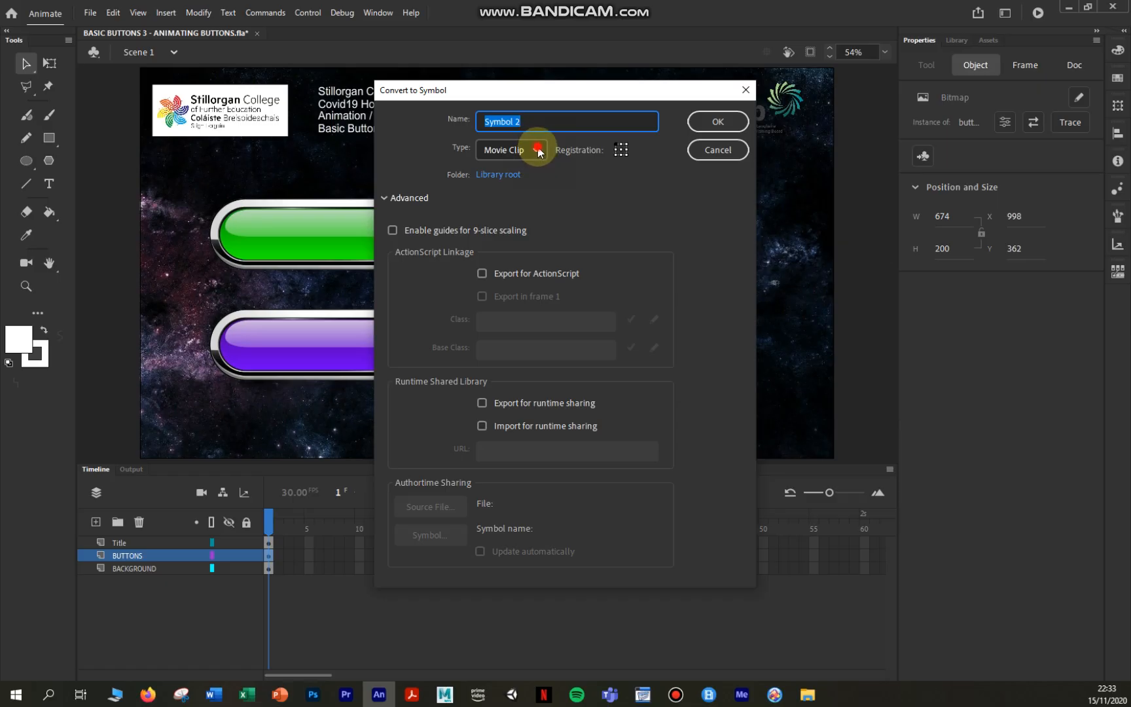
left_click(538, 149)
left_click(516, 199)
double_click(536, 119)
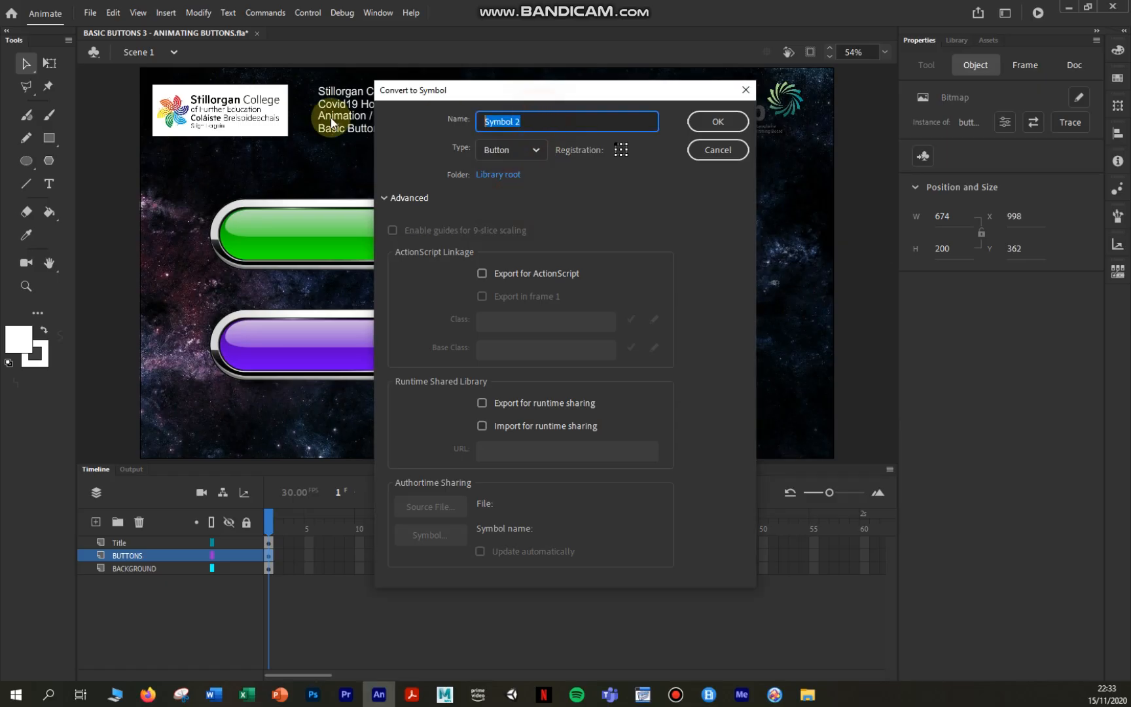
type("BUTTON2")
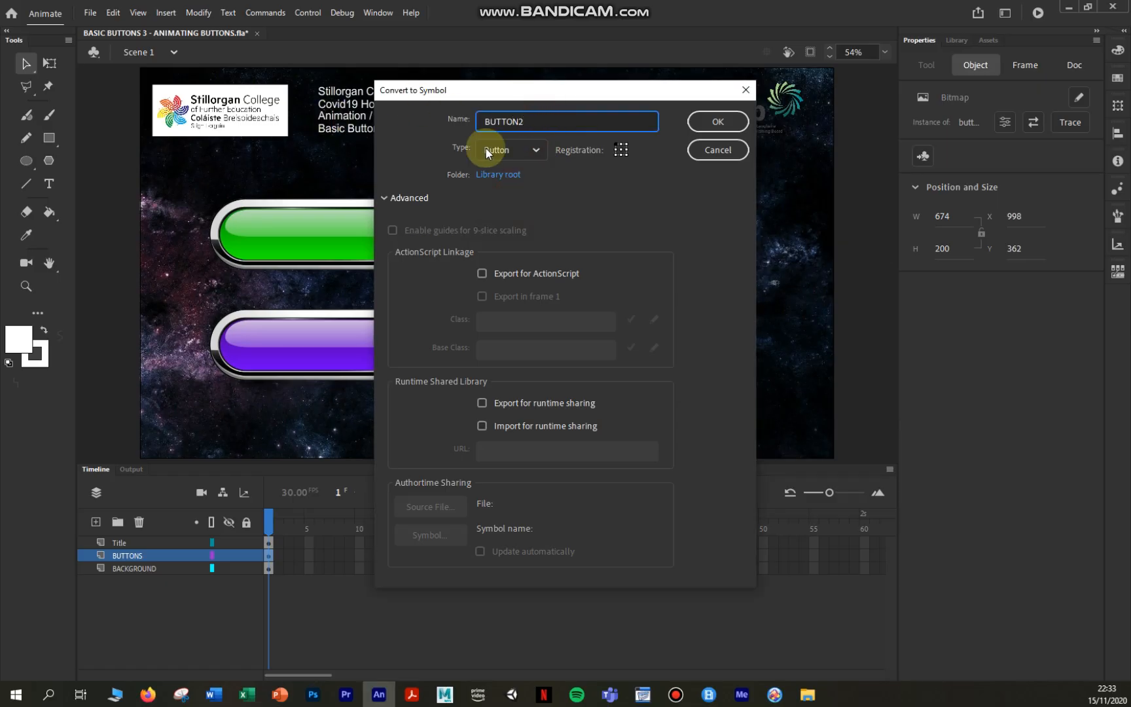
left_click(734, 123)
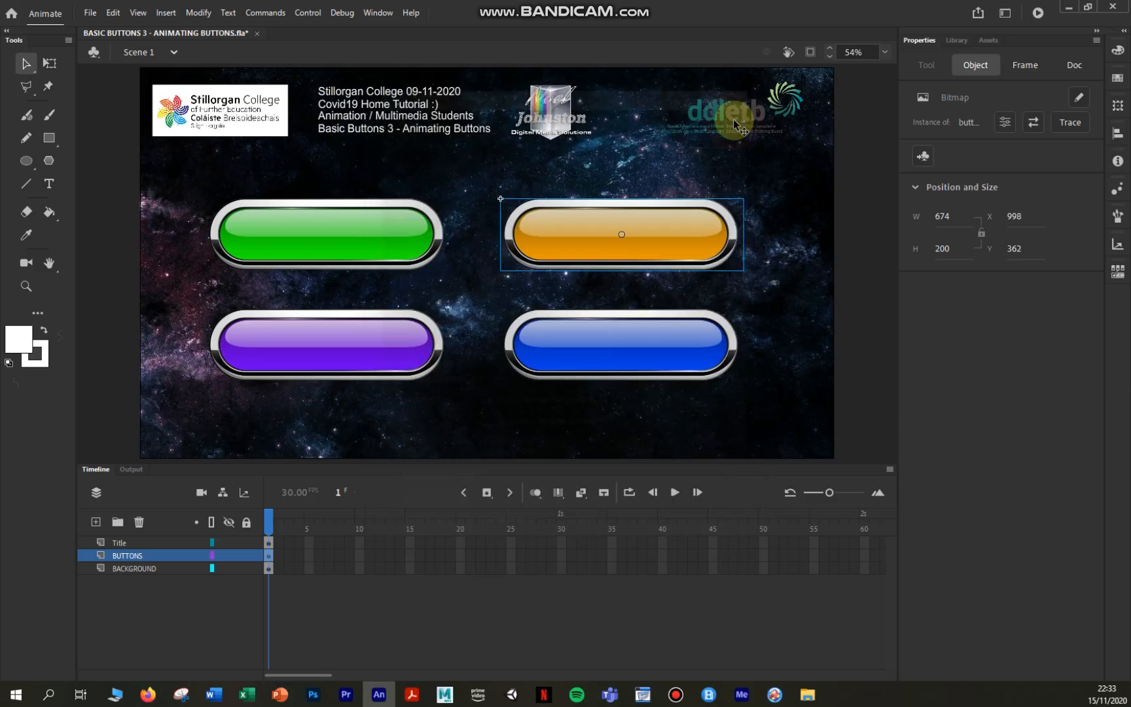
- Open the BUTTON2 symbol for editing and insert a keyframe in its Over state
left_click(687, 286)
left_click(682, 239)
double_click(667, 233)
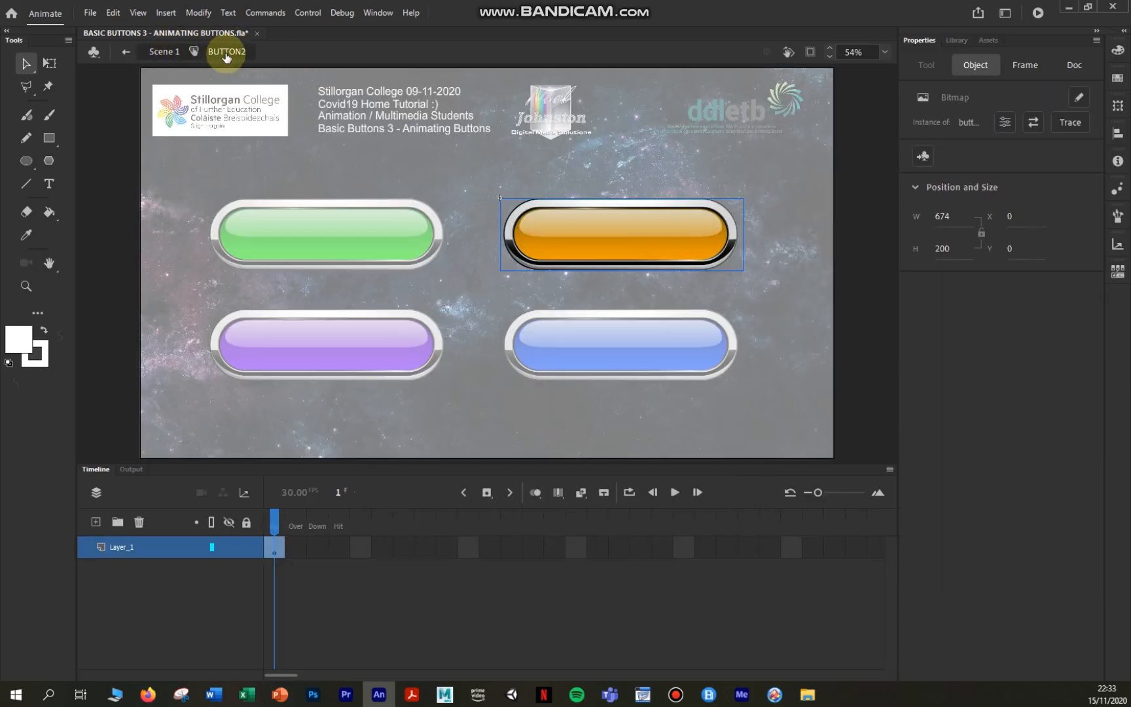
left_click(332, 620)
left_click(296, 547)
right_click(296, 549)
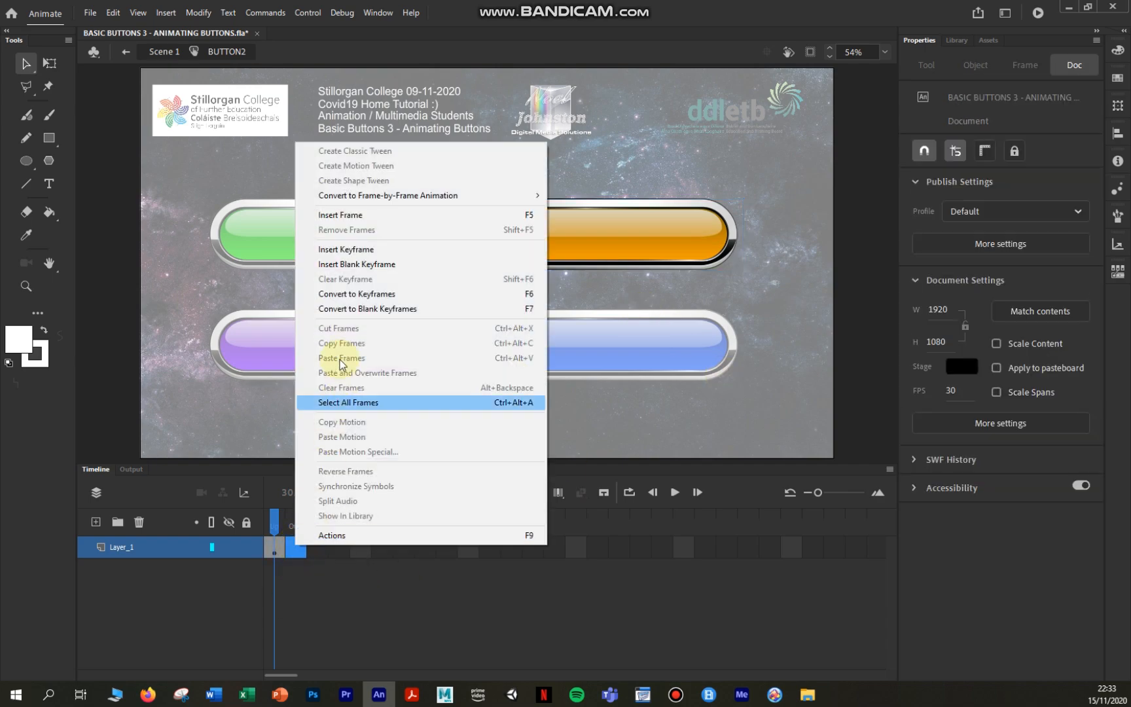
left_click(359, 251)
left_click(323, 592)
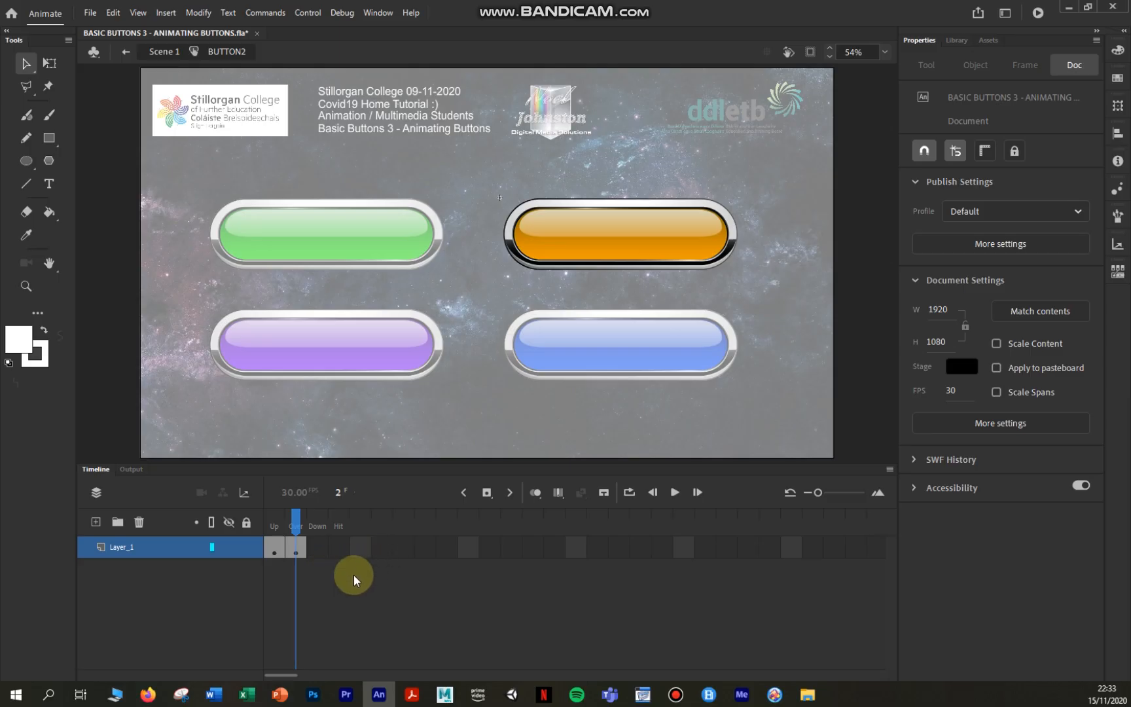
- Insert a keyframe in the Down state of BUTTON2
right_click(317, 548)
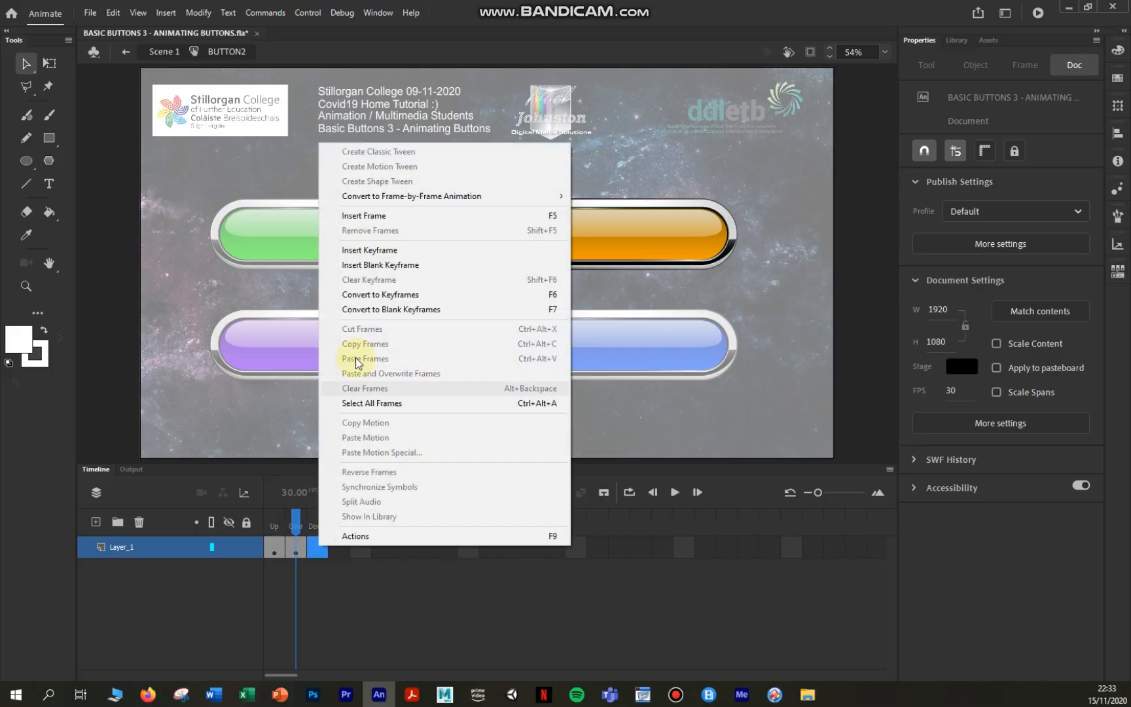
left_click(379, 250)
left_click(343, 597)
- Convert the orange button image in the Down state to a Movie Clip symbol named GROW
left_click(317, 546)
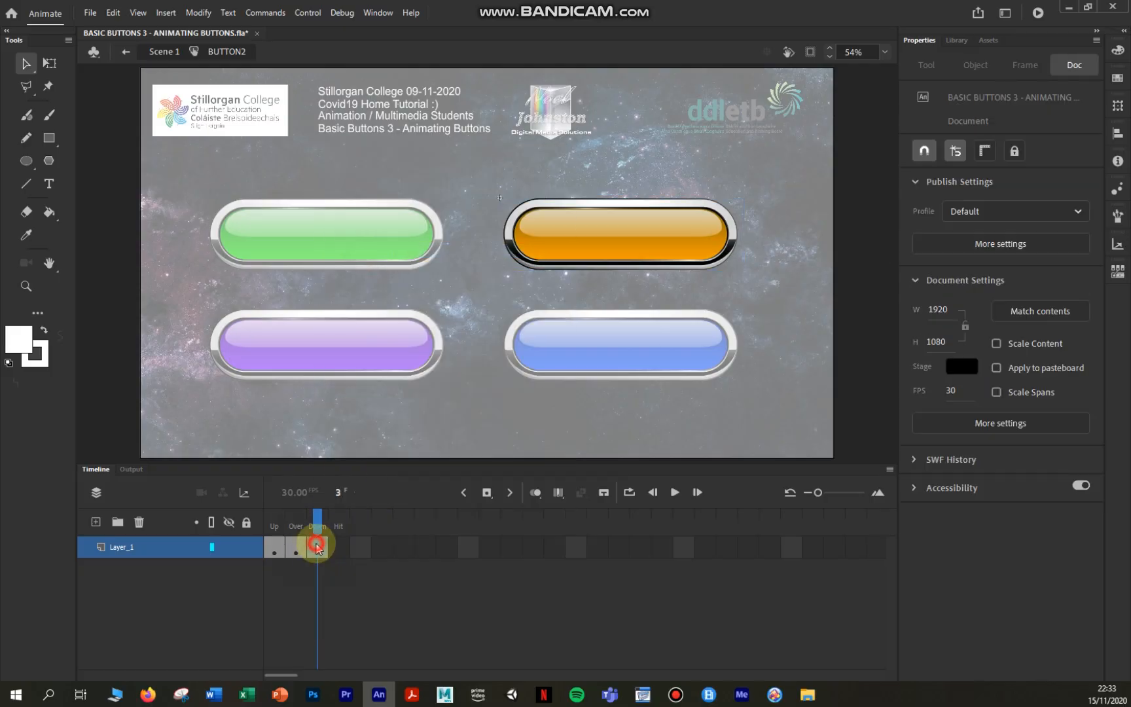
right_click(662, 231)
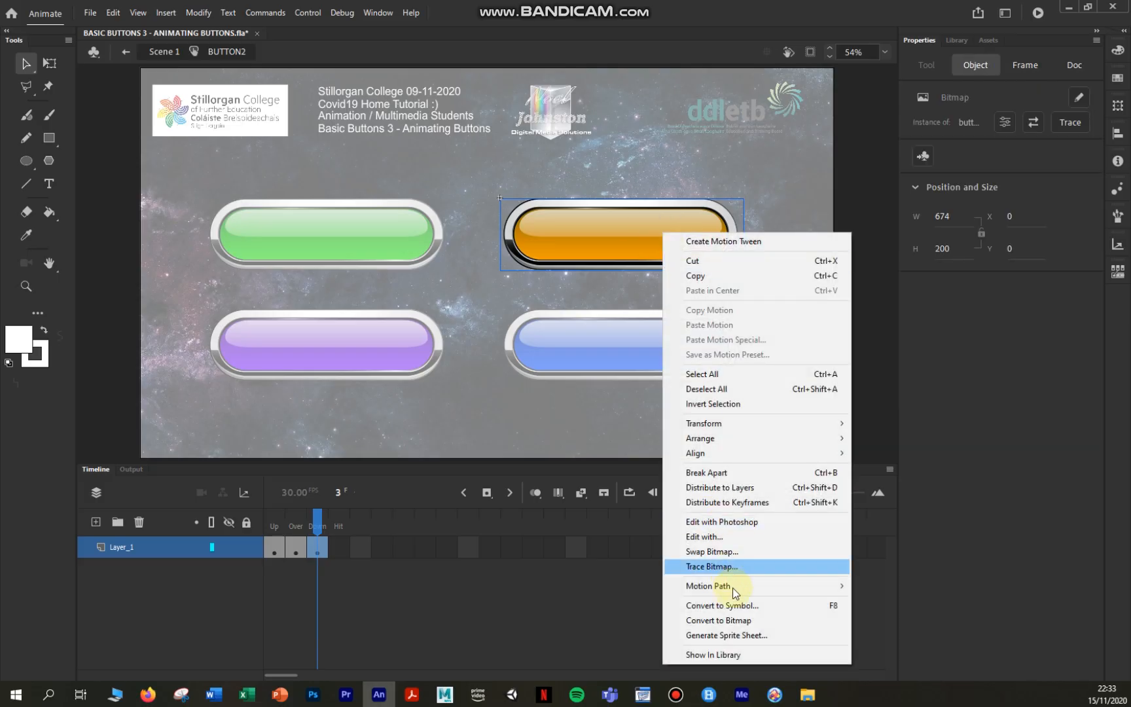
left_click(736, 607)
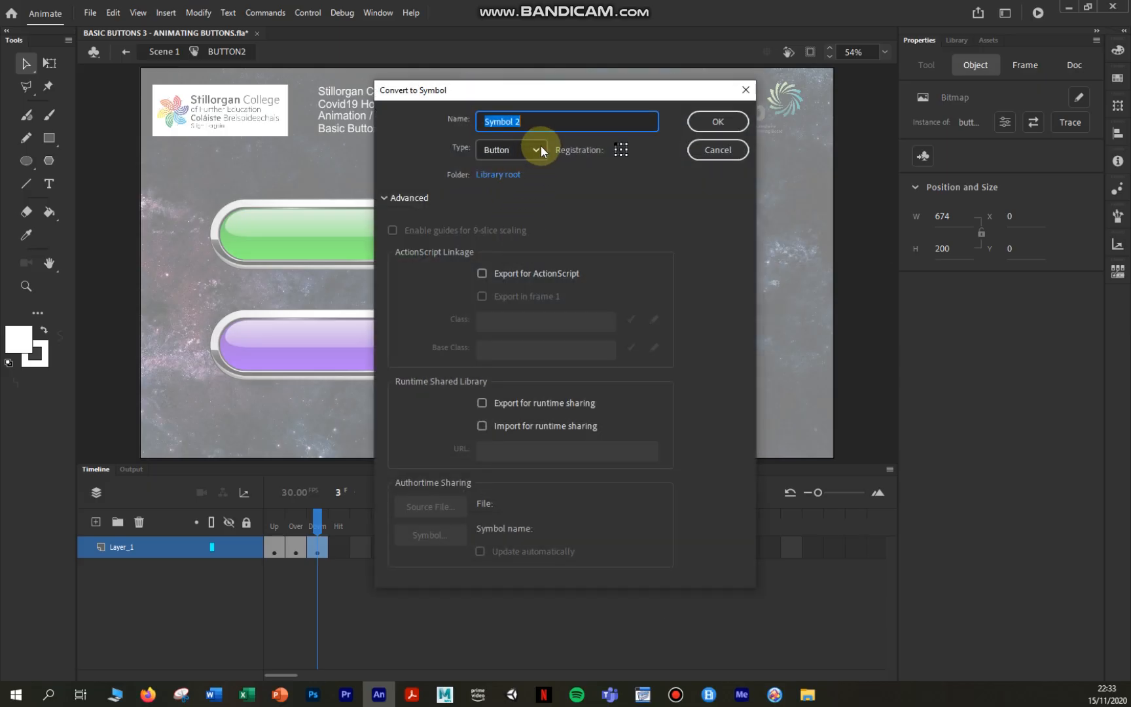
left_click(538, 149)
left_click(521, 173)
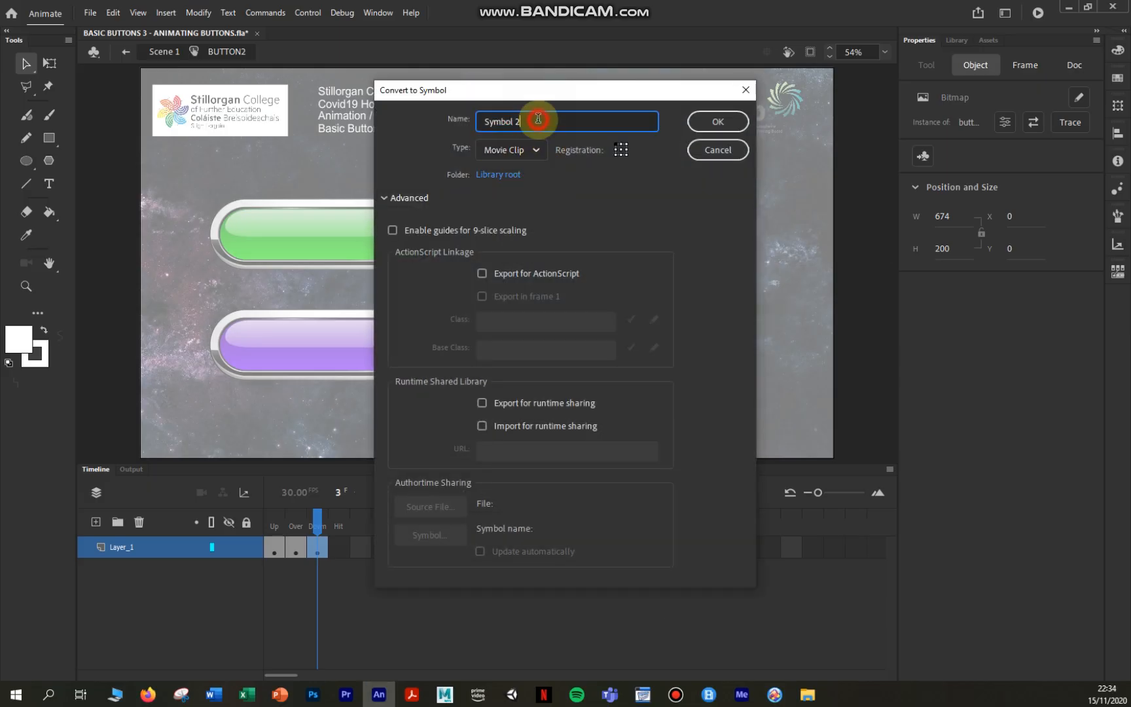
left_click(538, 118)
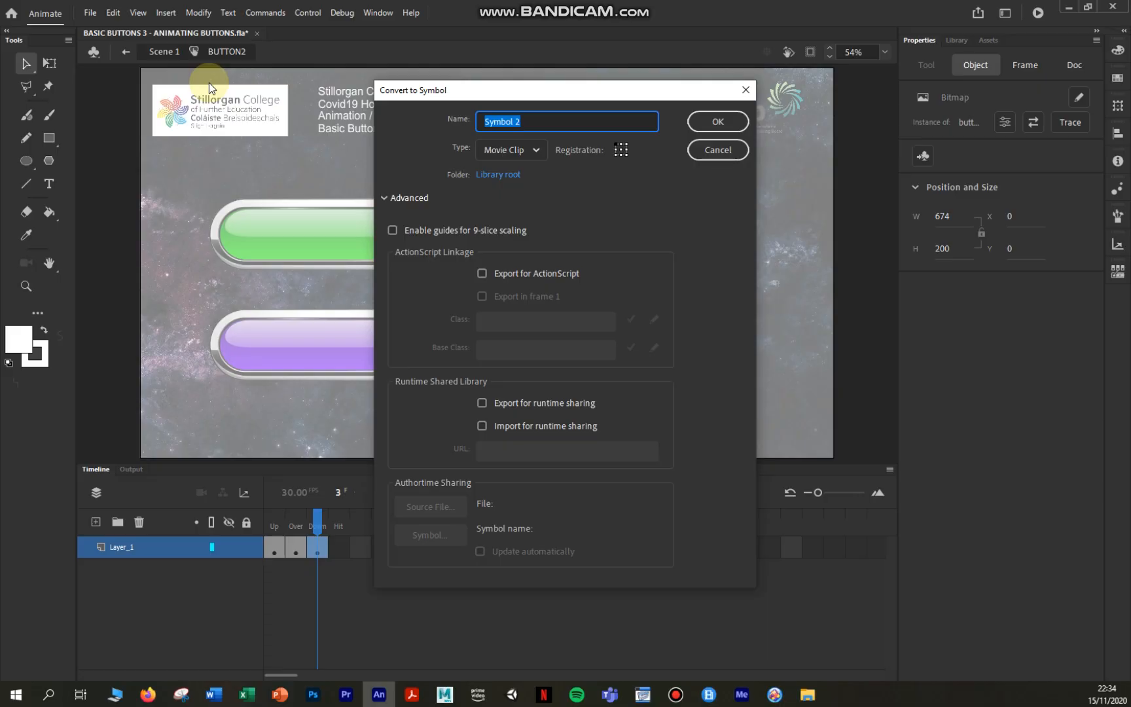
type("GROW")
left_click(728, 123)
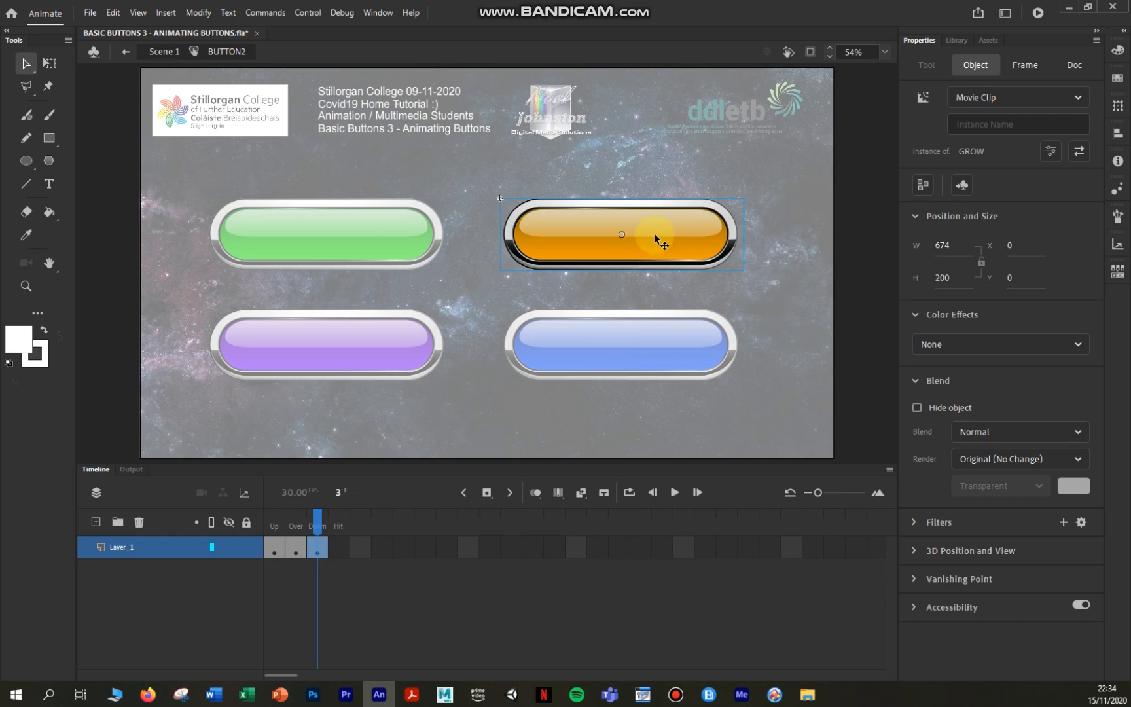
- Open the GROW movie clip for editing and extend its layer with frames up to frame 5
double_click(655, 234)
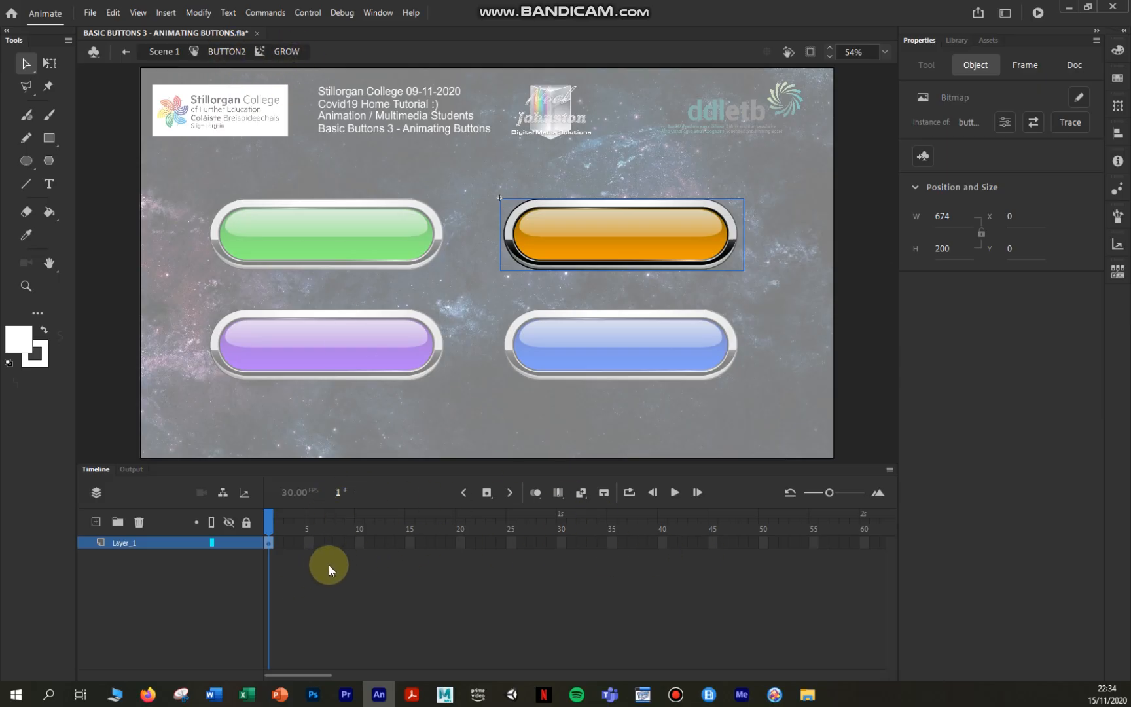
right_click(310, 544)
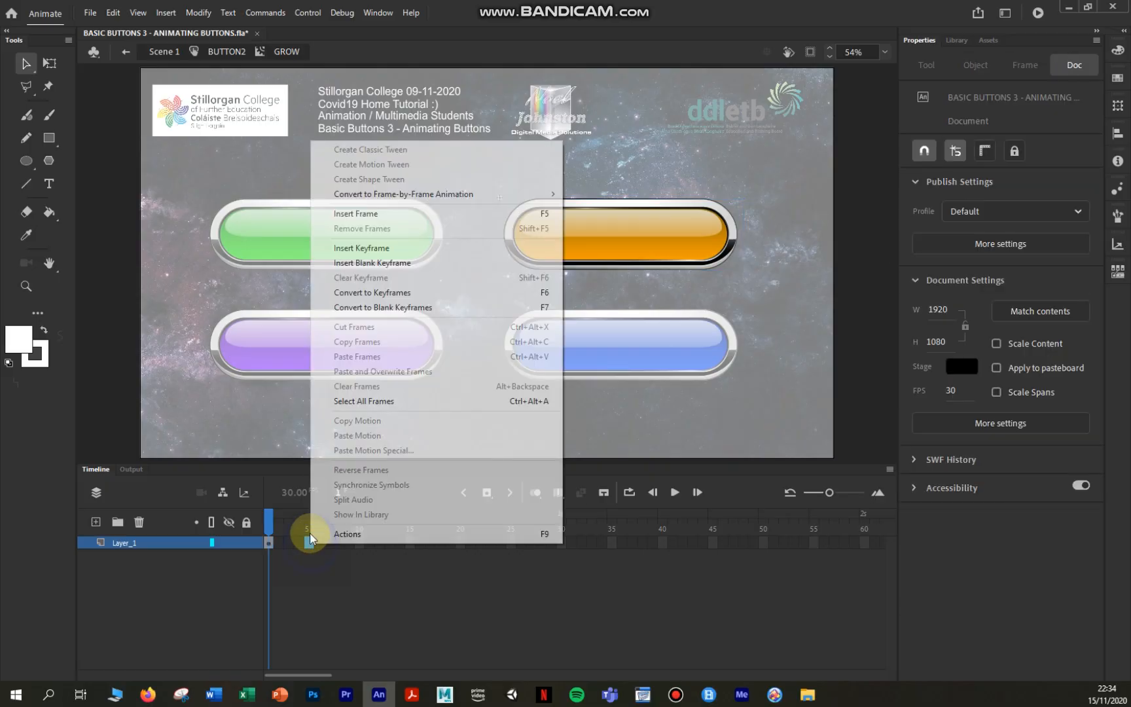
left_click(385, 218)
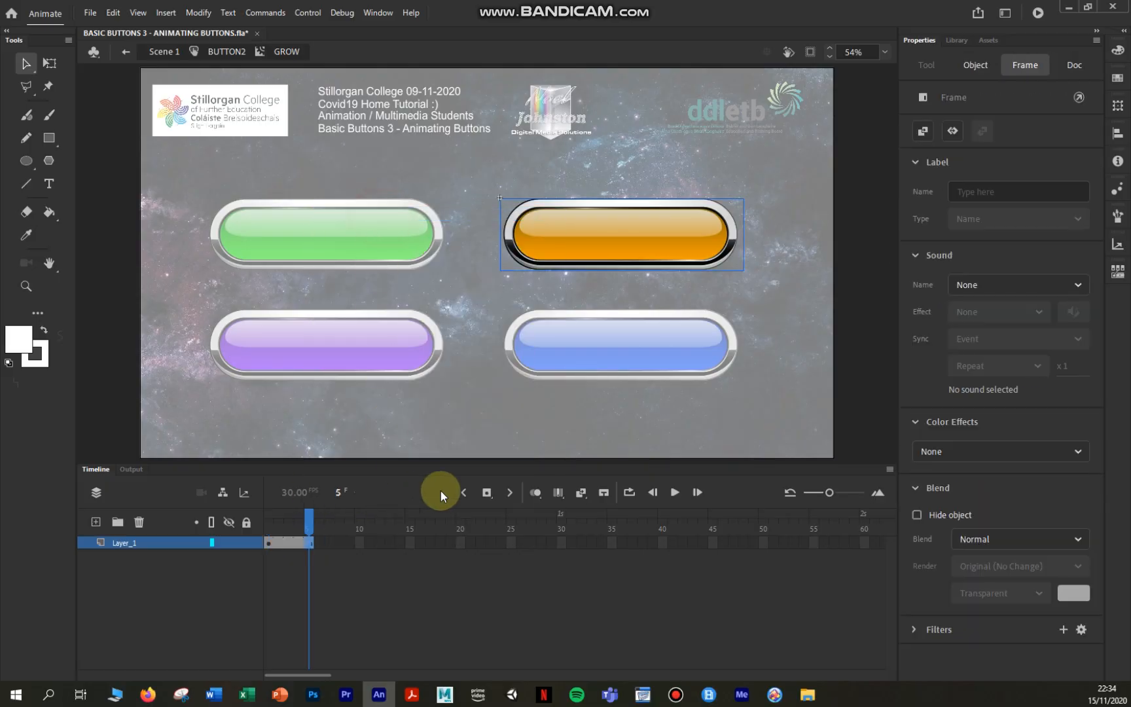
- Create a motion tween on the GROW clip's layer, accepting conversion of the orange button image to a symbol
right_click(290, 542)
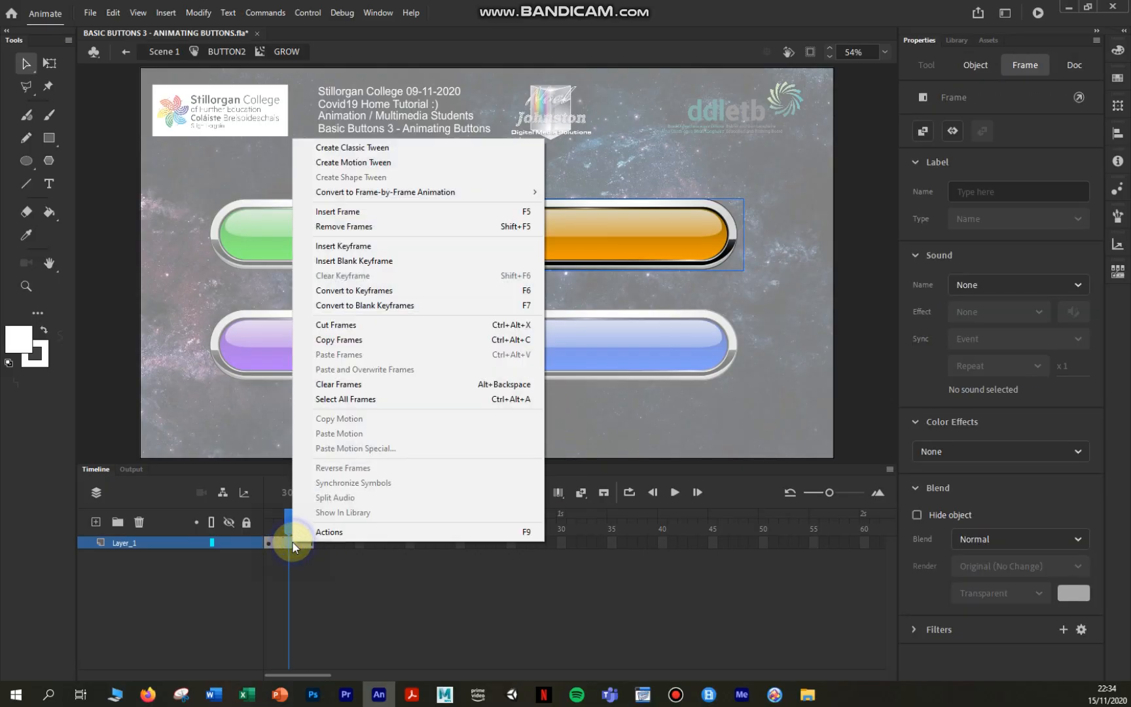
left_click(392, 162)
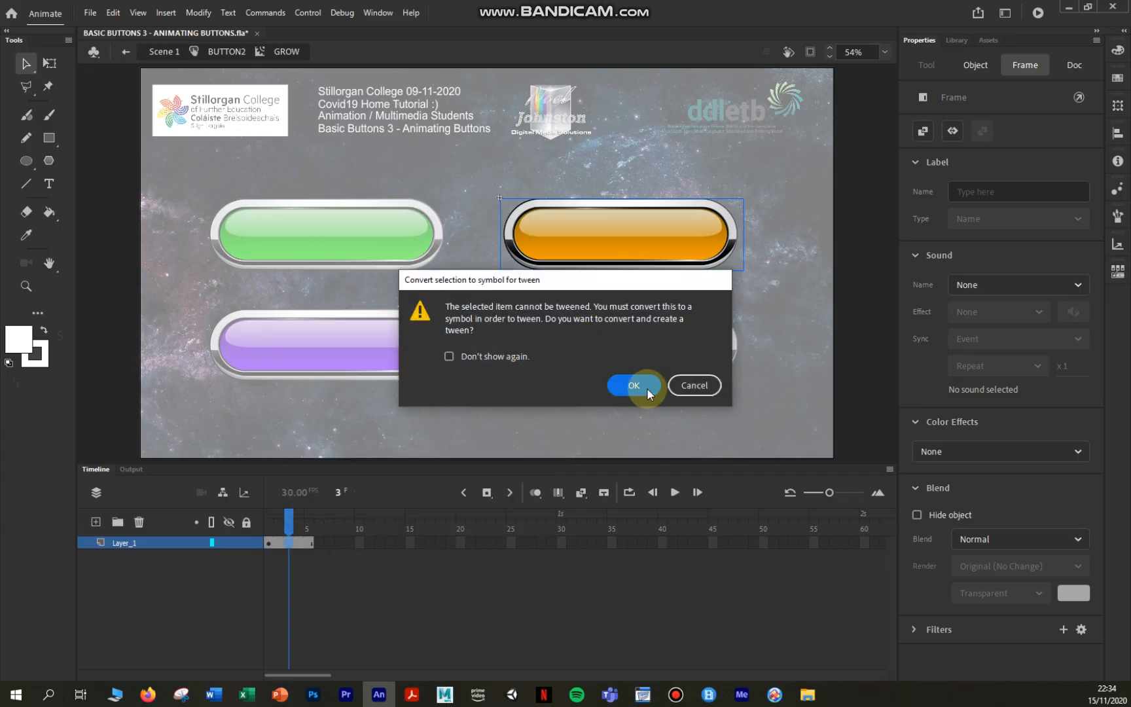
left_click(635, 385)
- At frame 5, scale the orange button up proportionally about its centre to about 719 x 213 px
left_click(309, 543)
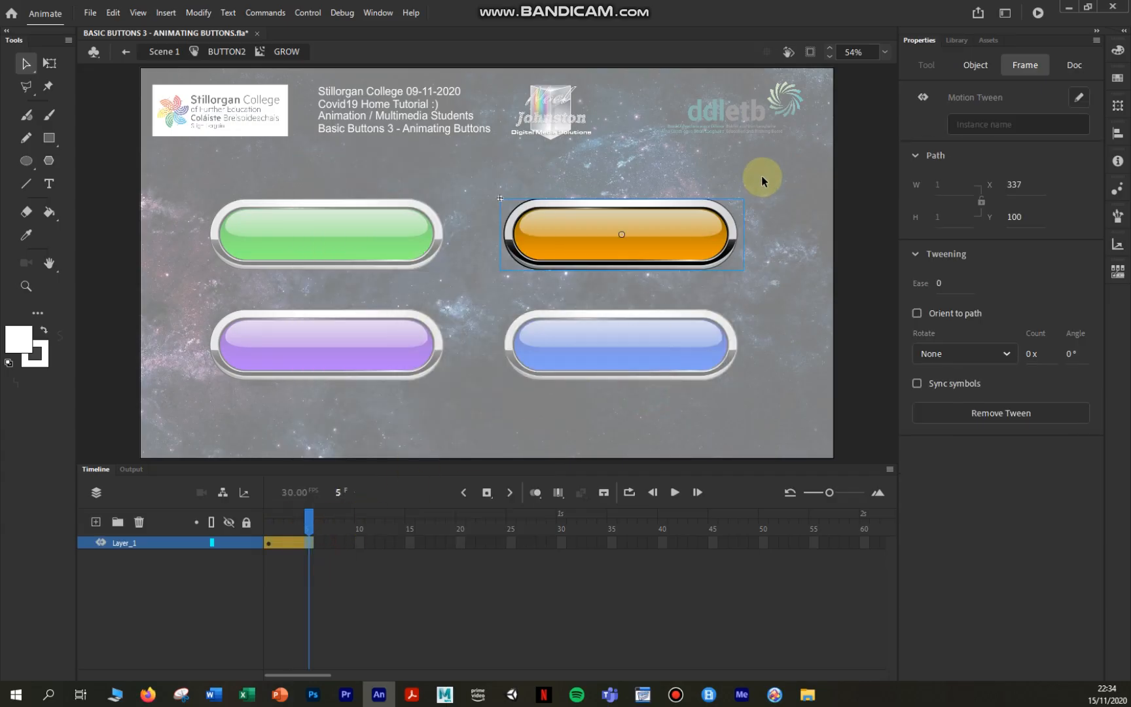
left_click(699, 234)
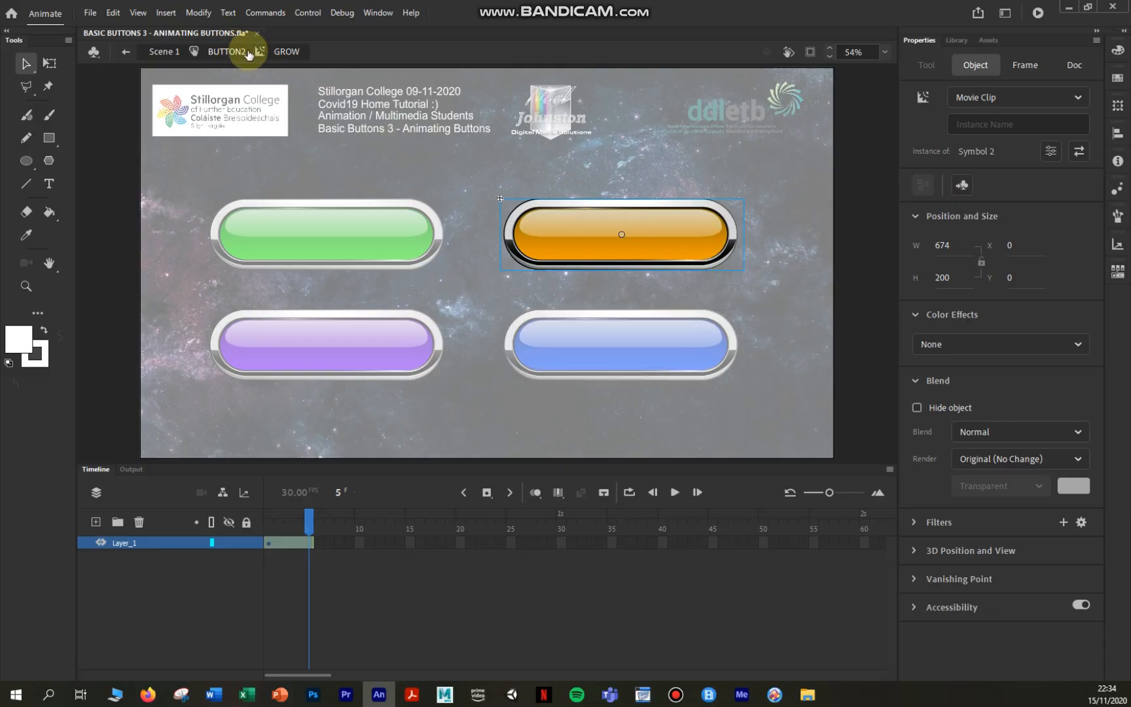
left_click(199, 12)
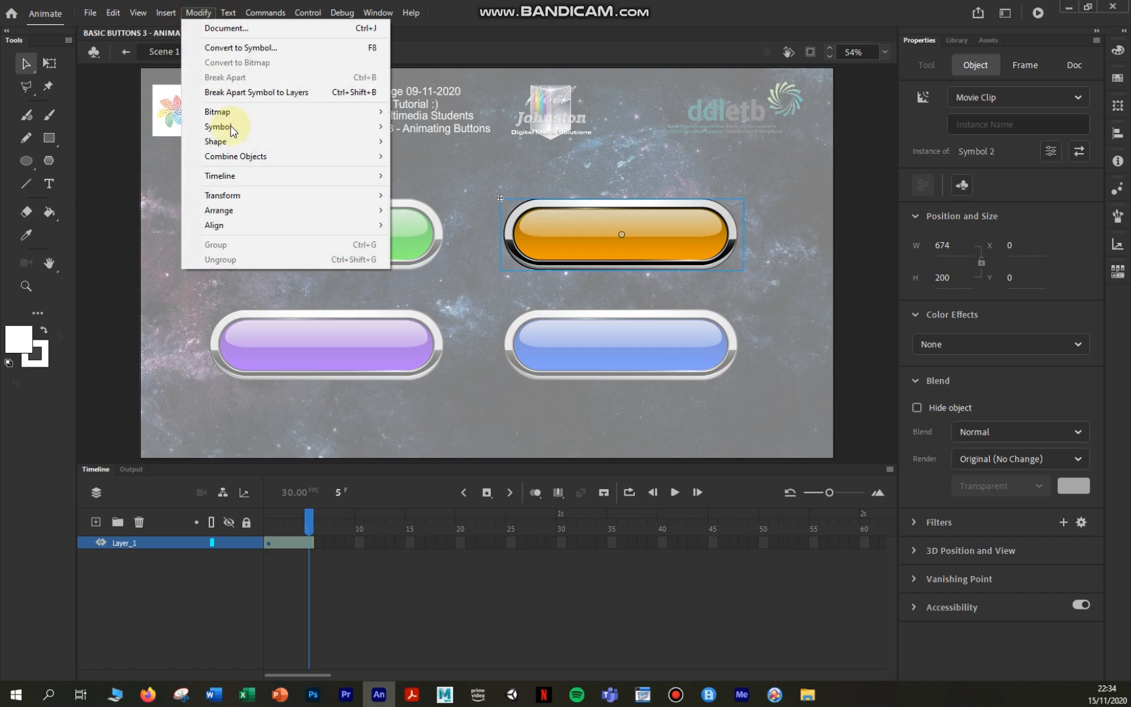
mouse_move(271, 195)
left_click(414, 237)
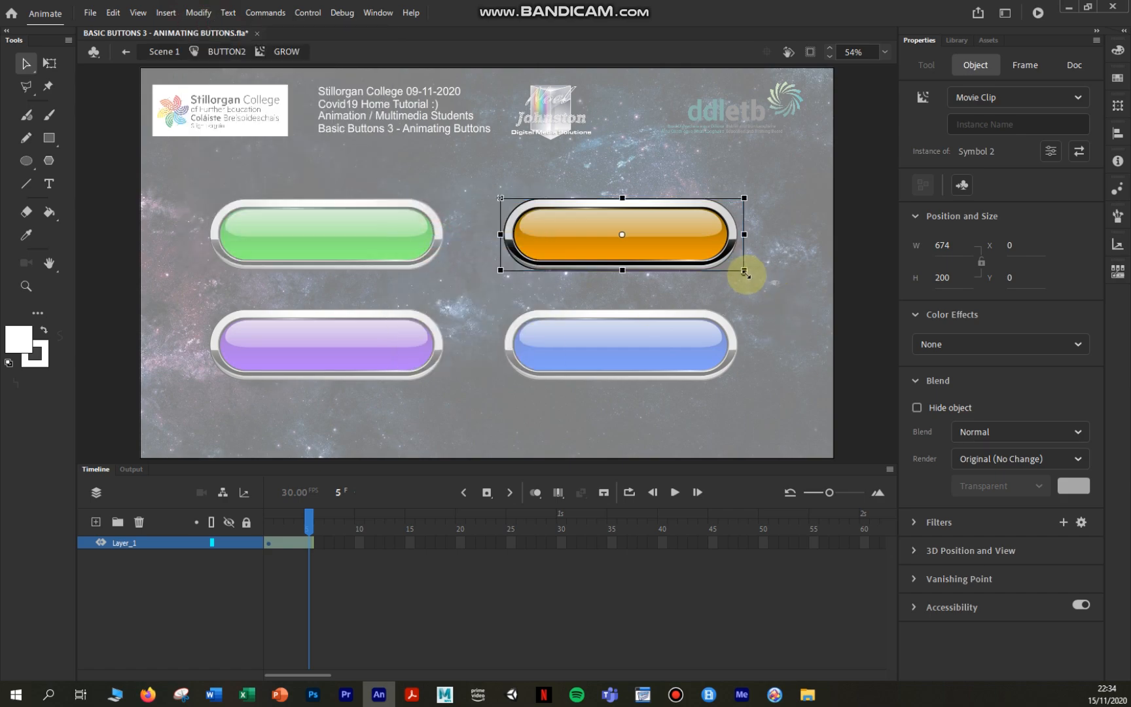
left_click_drag(744, 271, 752, 279)
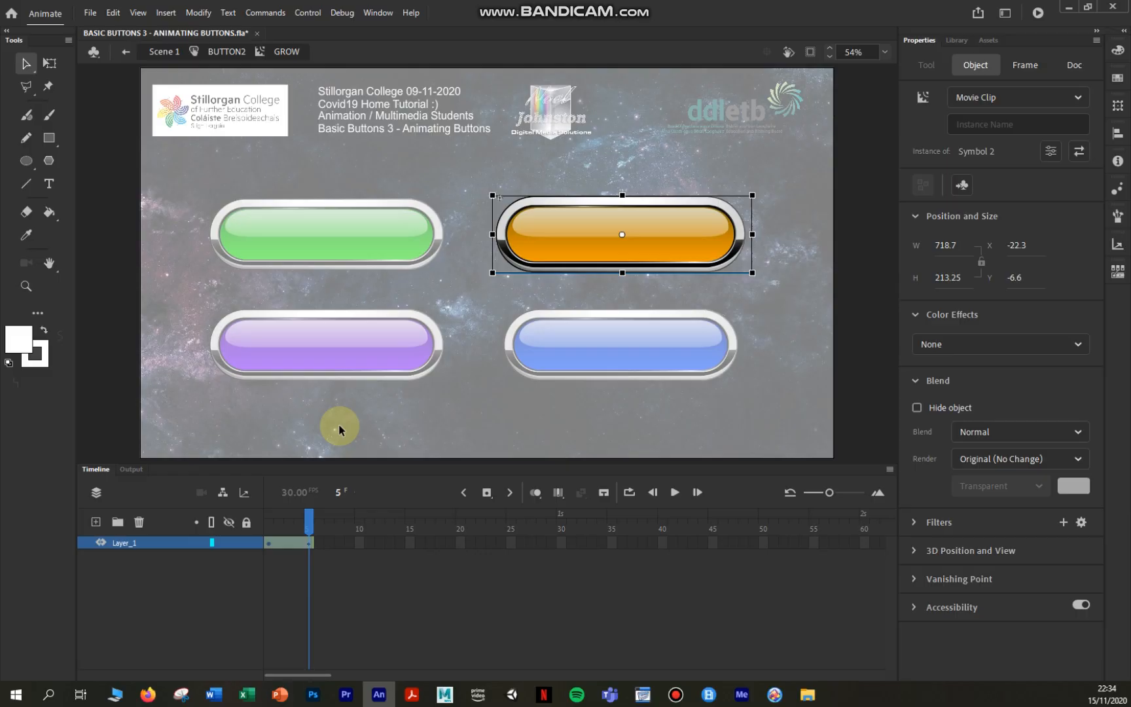
- Return to Scene 1 and test the movie, trying the orange button's rollover and pressed states
left_click(171, 55)
key("ctrl+Return")
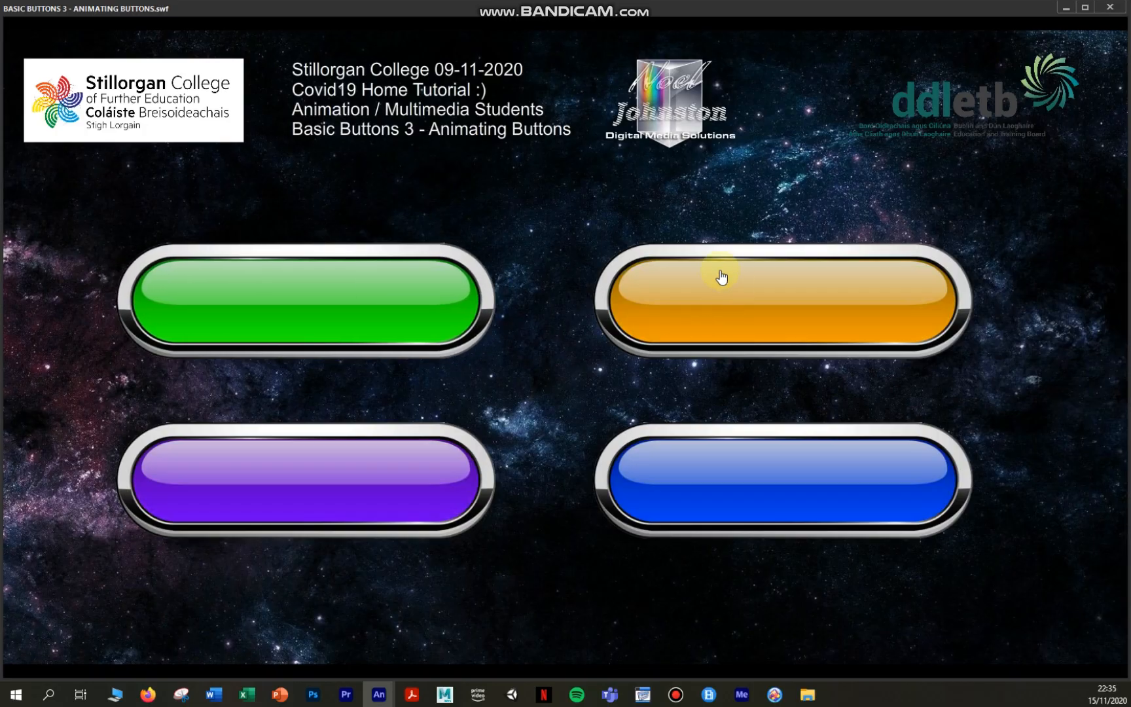
left_click(807, 306)
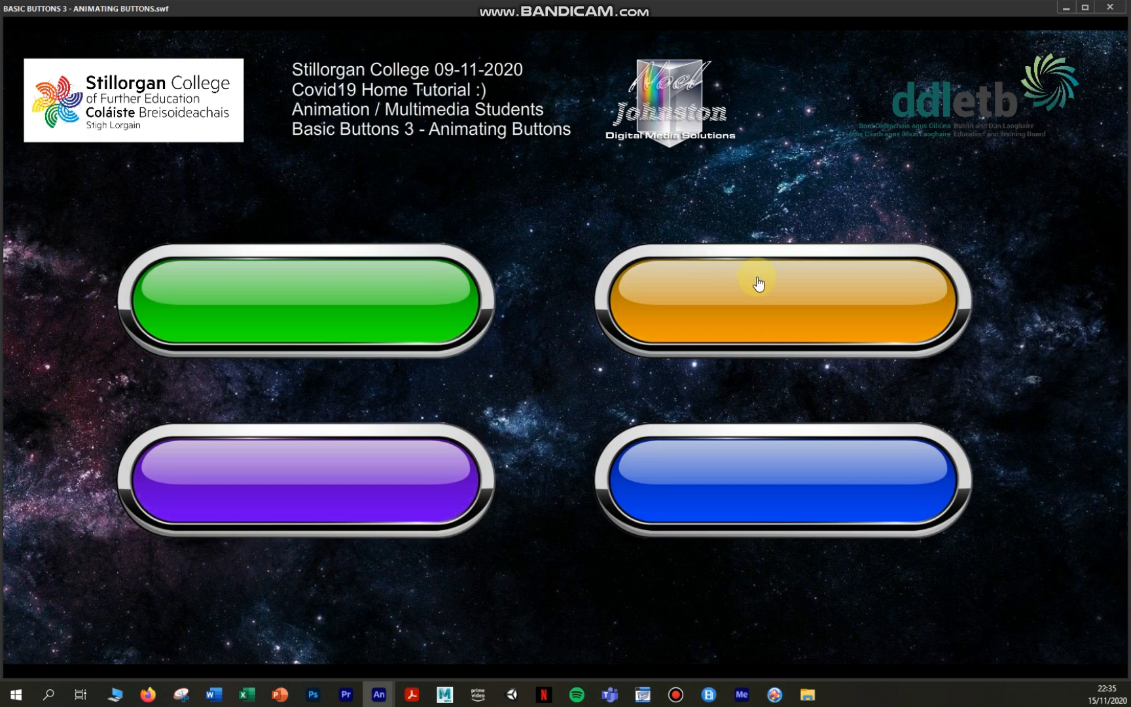
left_click(773, 291)
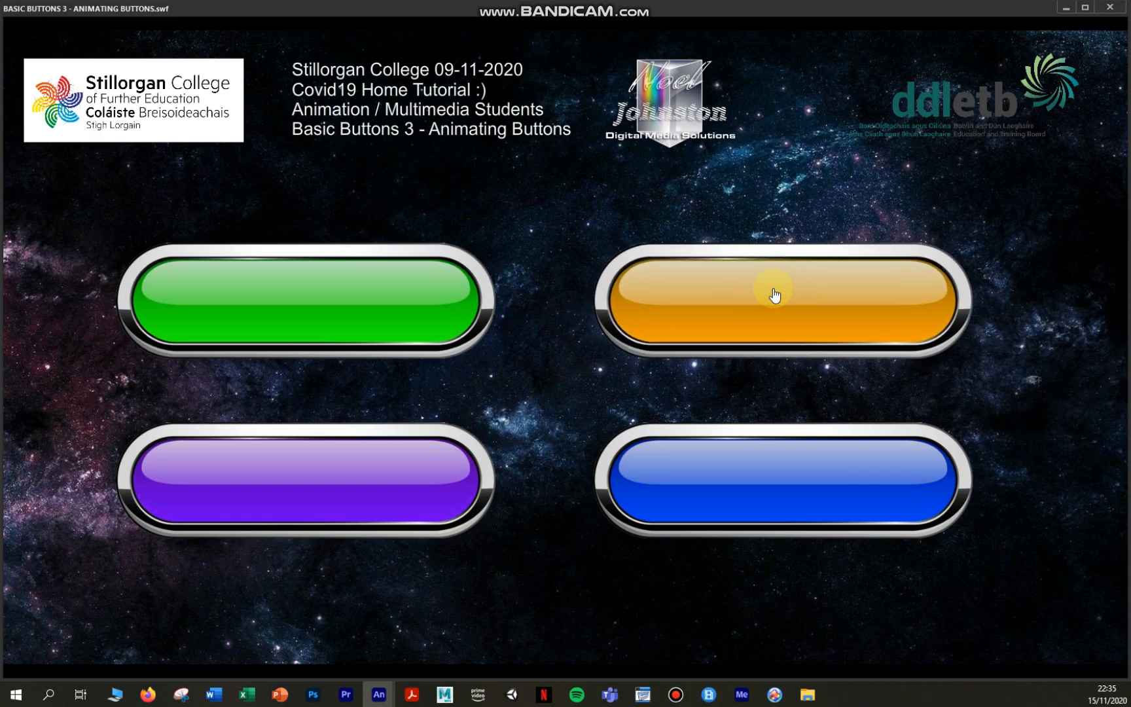